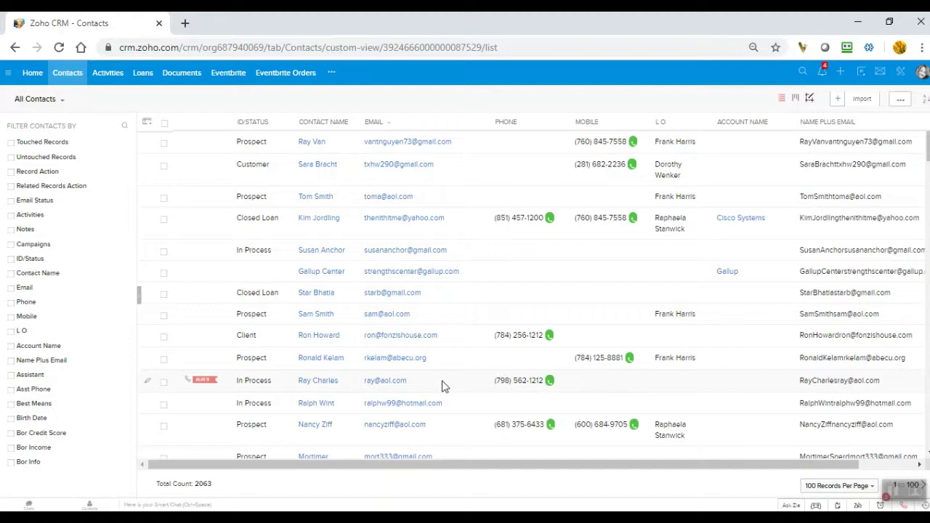
# Step: Tick Ron Howard's row in the Contacts list to make him the email recipient
pyautogui.click(164, 339)
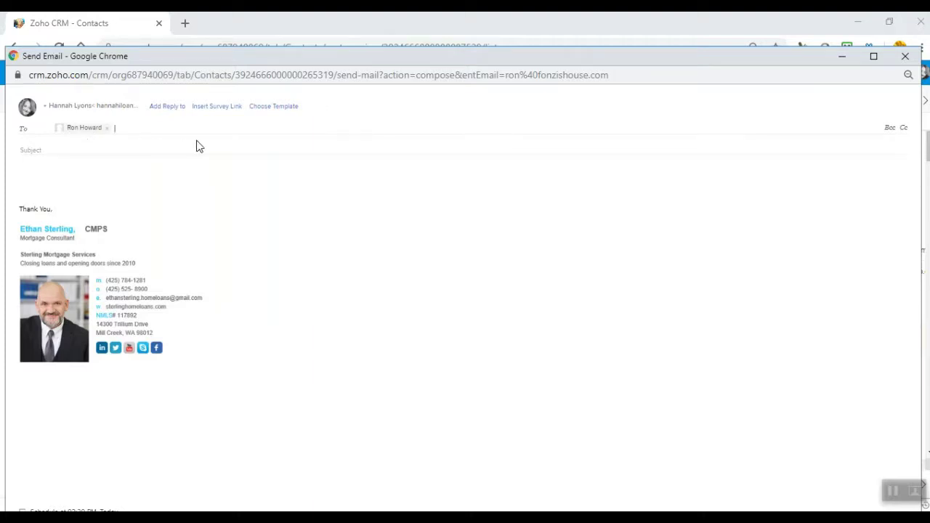
# Step: Bring up the Select Template list for the new email to Ron Howard
pyautogui.click(291, 107)
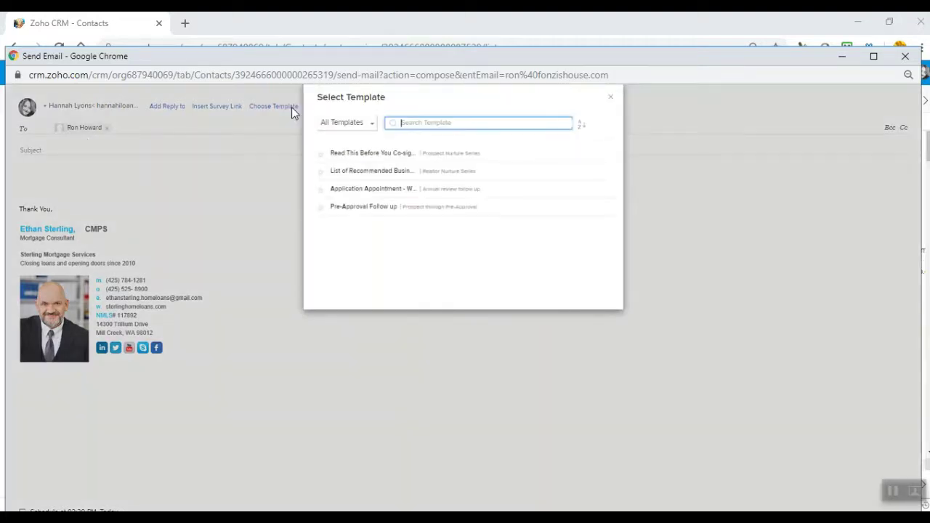
# Step: Apply the Application Appointment - What to bring template, move the compose window up, and enable scheduling
pyautogui.click(407, 189)
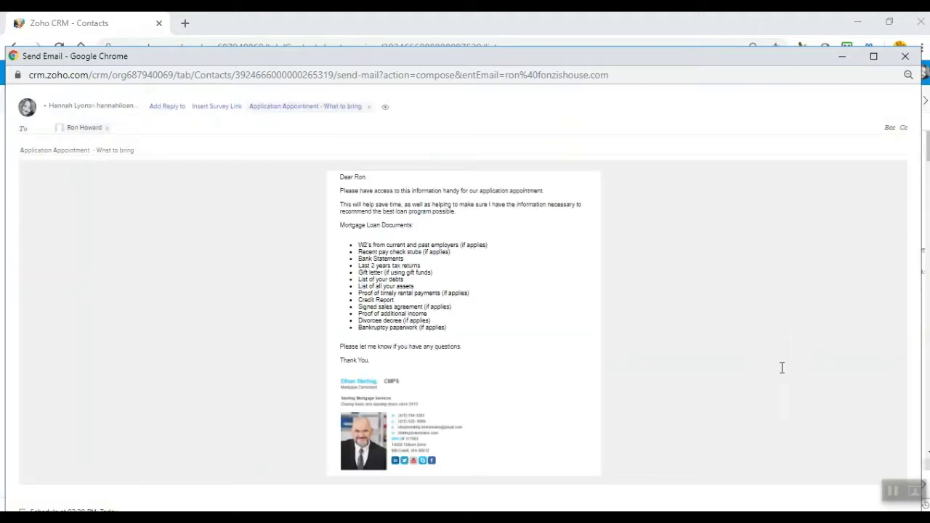
pyautogui.moveTo(598, 57); pyautogui.dragTo(577, 24)
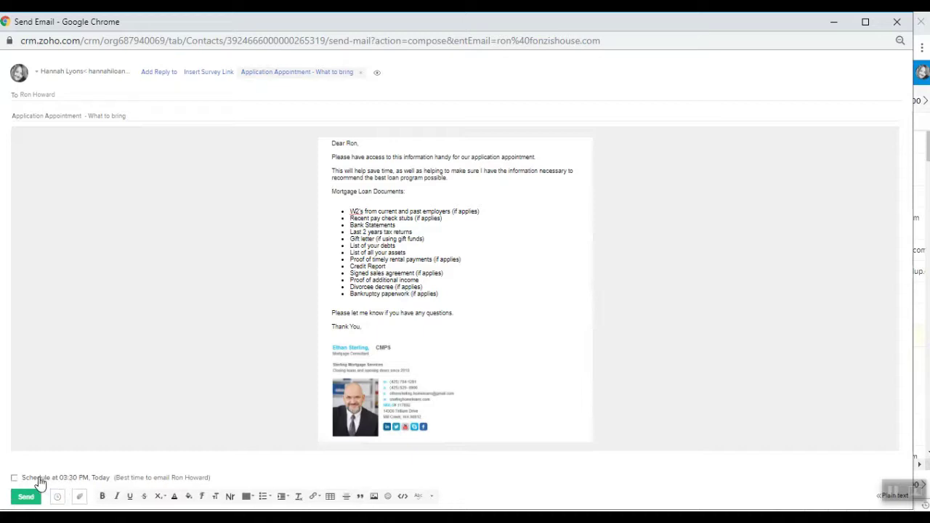
pyautogui.click(42, 481)
# Step: Compare send-time options, schedule for Best time to email (03:30 PM), then cancel the schedule
pyautogui.click(42, 481)
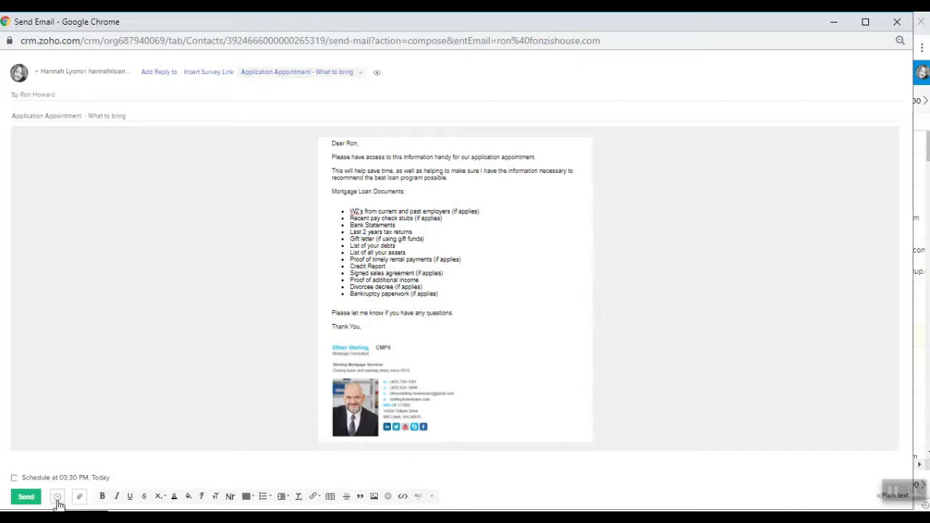
pyautogui.click(57, 498)
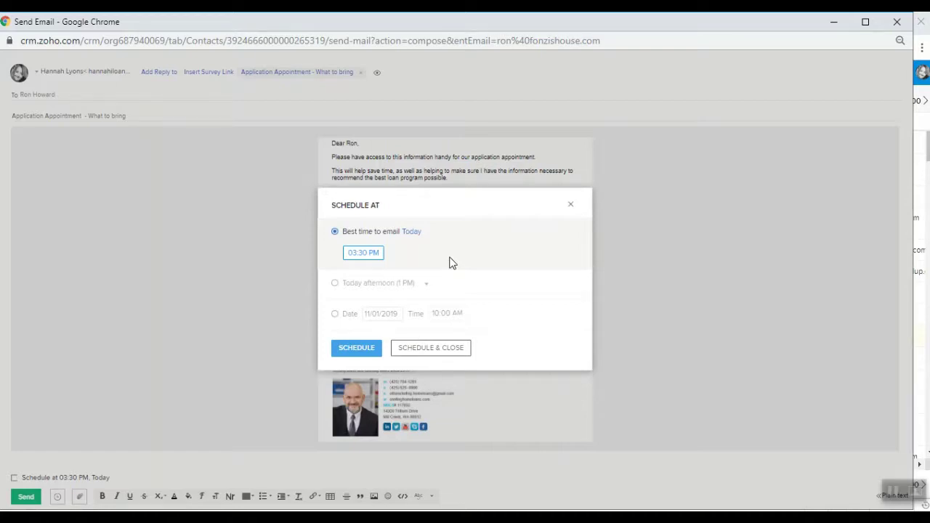
pyautogui.click(336, 284)
pyautogui.click(426, 284)
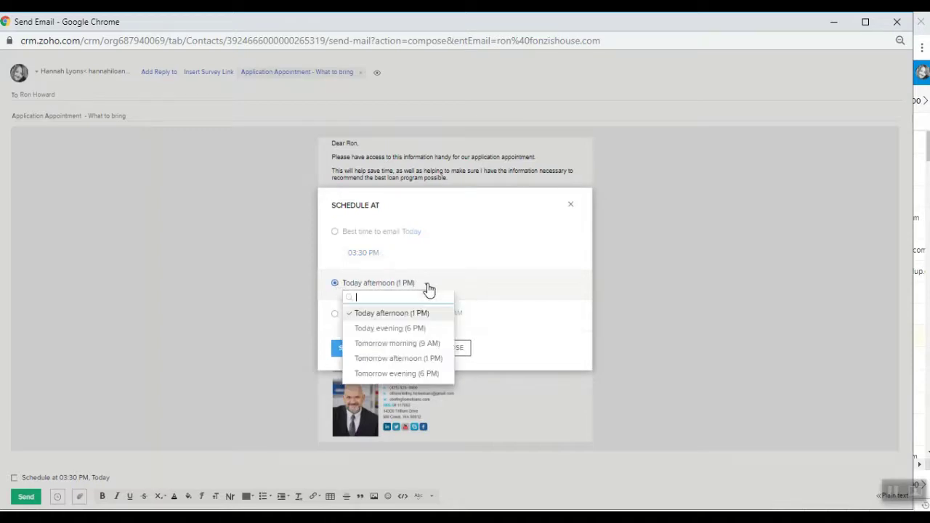
pyautogui.click(484, 266)
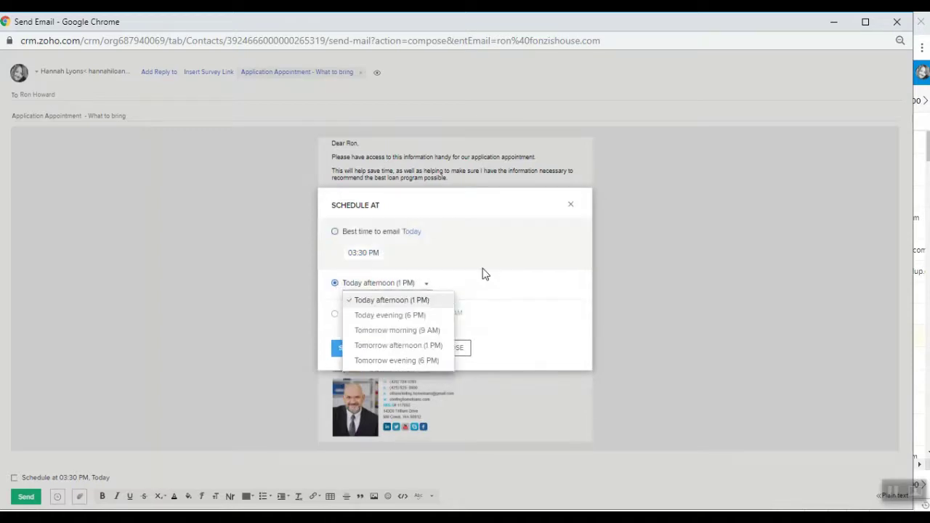
pyautogui.click(335, 314)
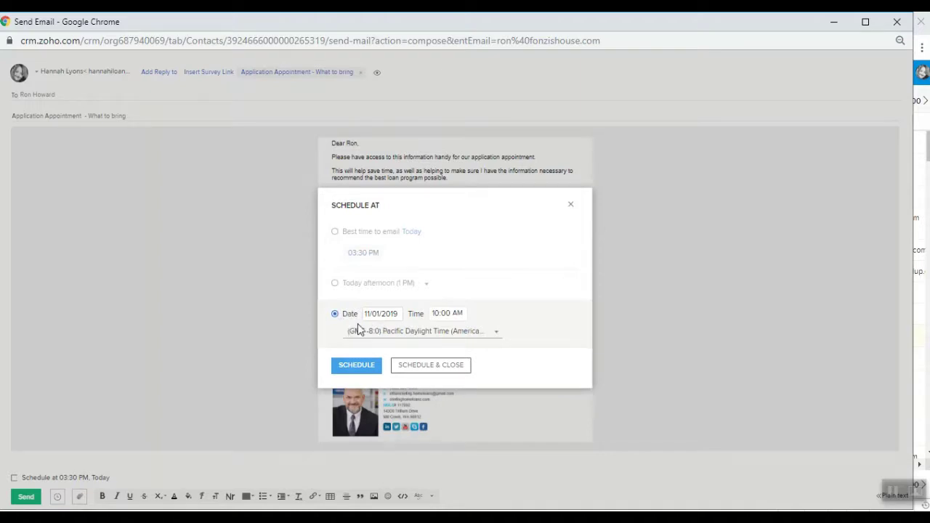
pyautogui.click(387, 244)
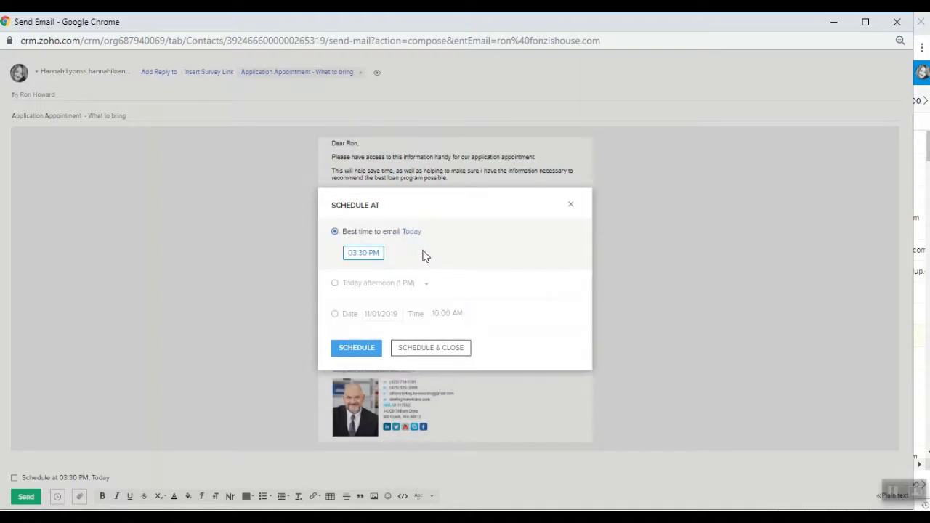
pyautogui.click(357, 348)
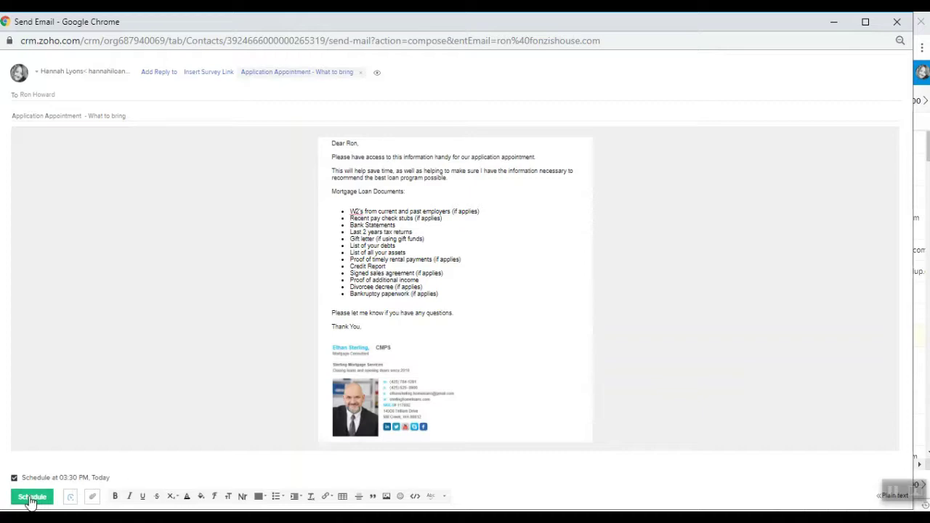
pyautogui.click(13, 479)
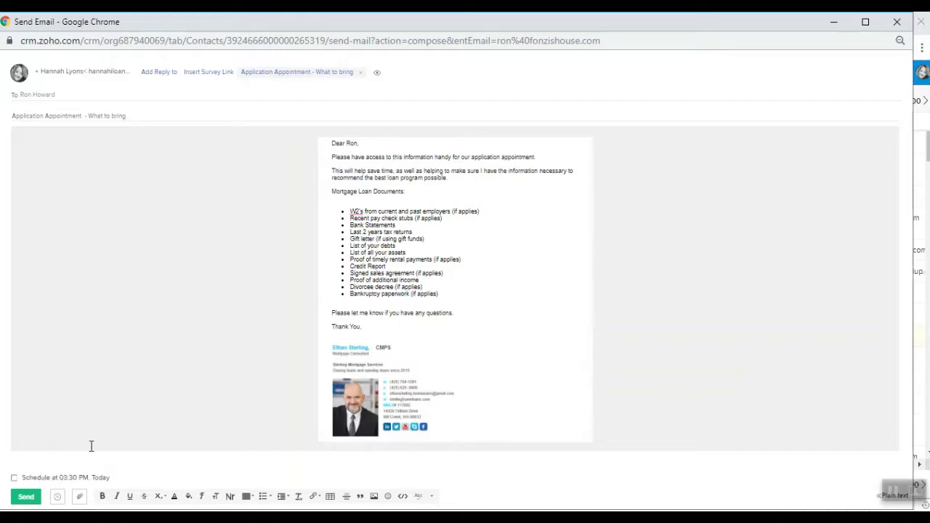
# Step: Send the Application Appointment email to Ron Howard immediately
pyautogui.click(26, 498)
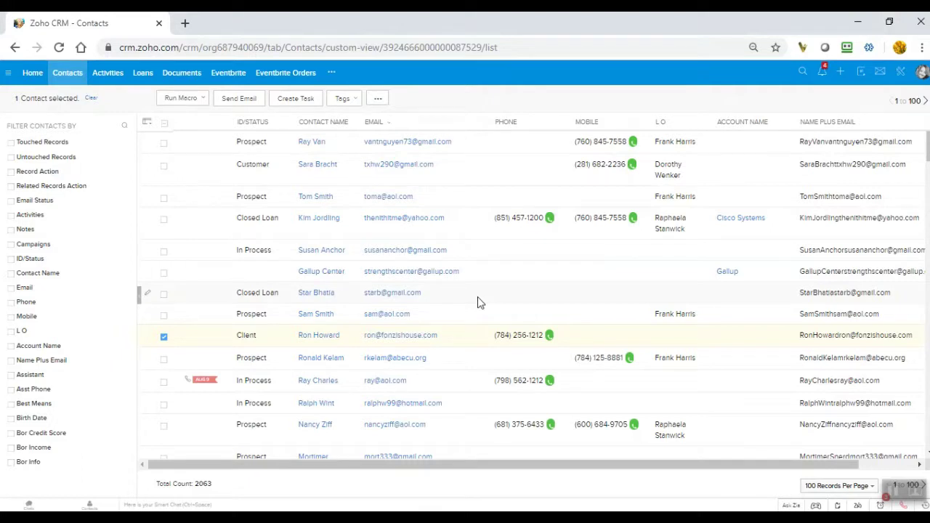
pyautogui.click(320, 340)
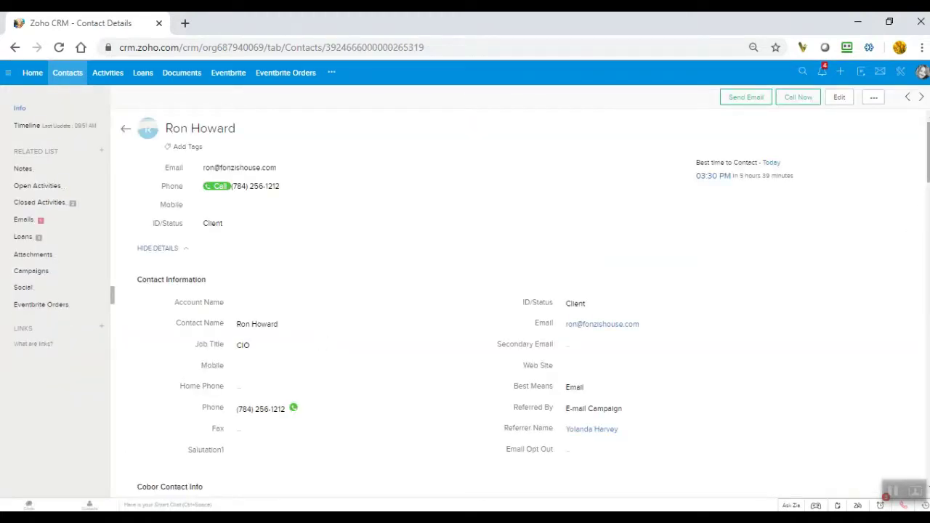
pyautogui.moveTo(925, 164); pyautogui.dragTo(926, 377)
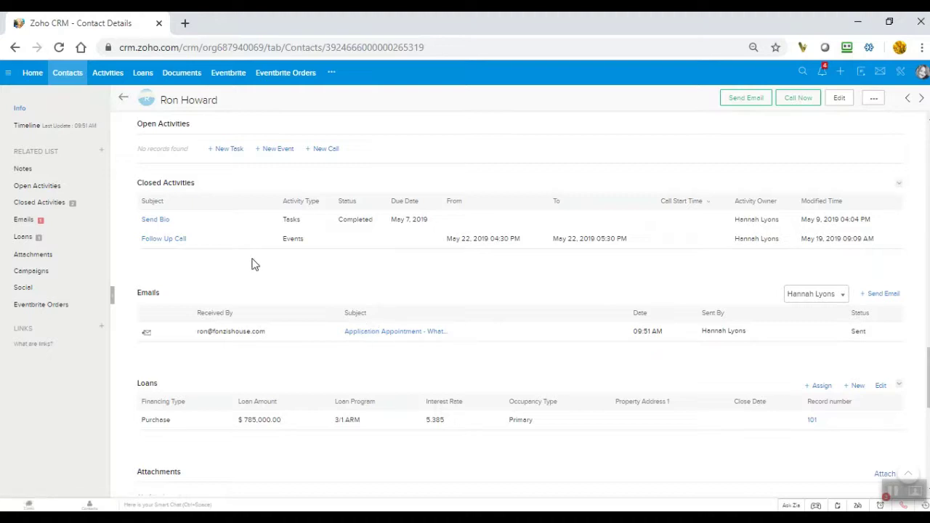
pyautogui.click(123, 100)
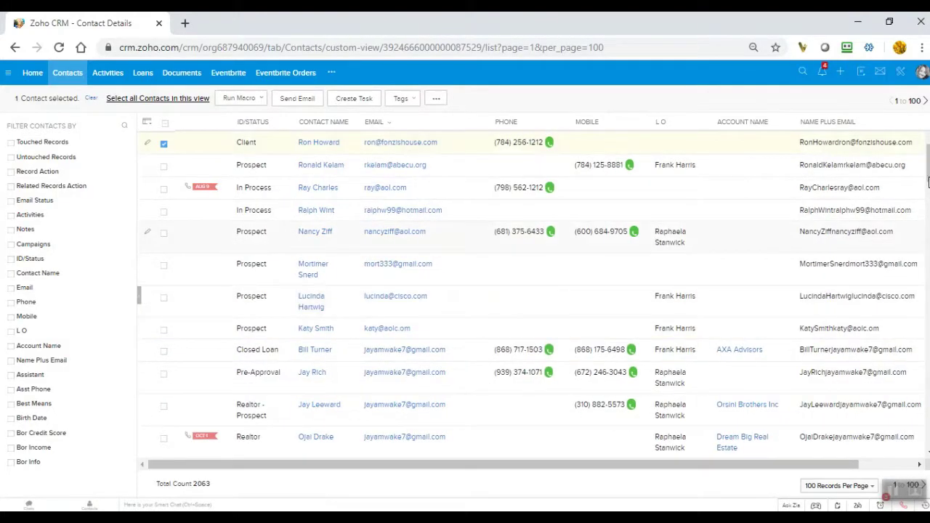
pyautogui.scroll(3, 872, 181)
pyautogui.scroll(2, 879, 168)
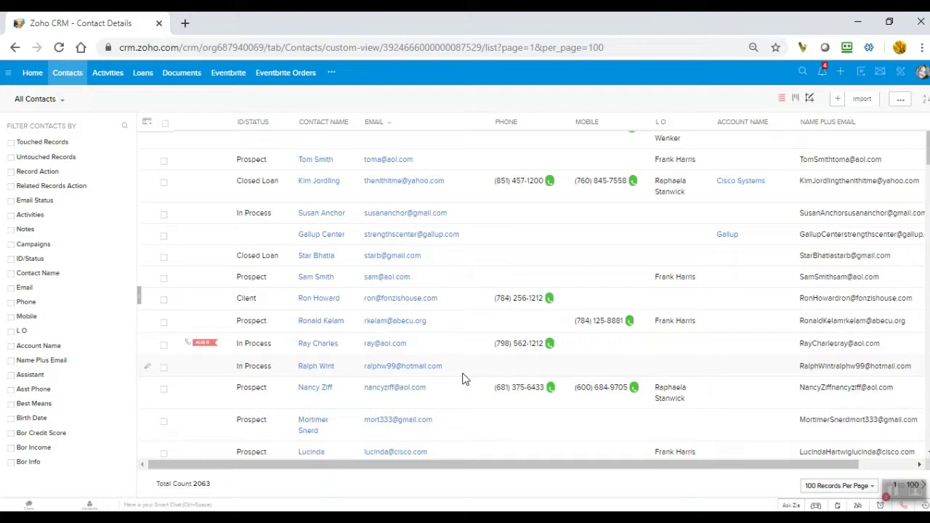
pyautogui.click(163, 346)
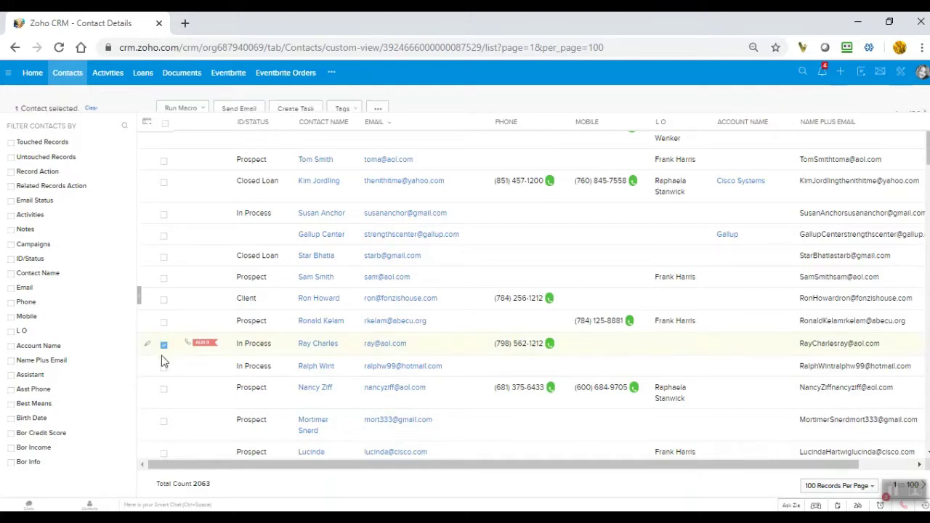
pyautogui.click(163, 388)
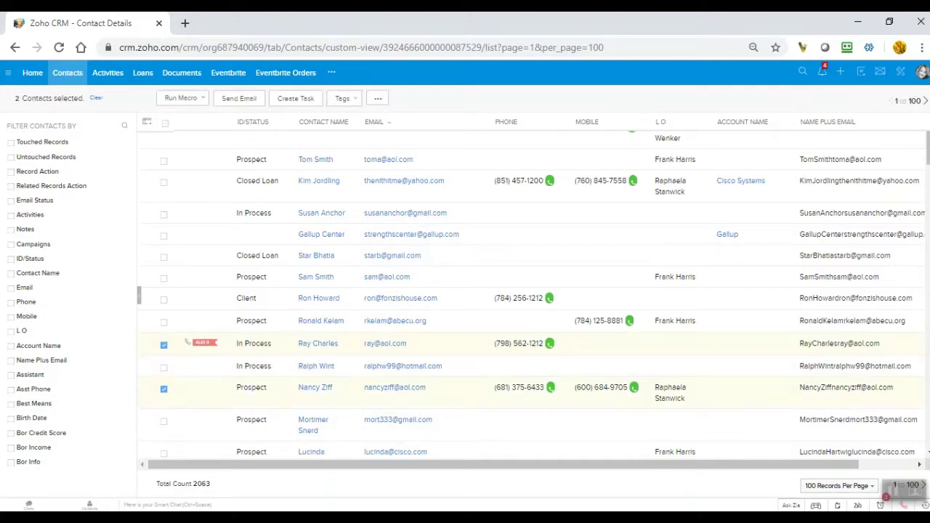
pyautogui.scroll(-3, 530, 290)
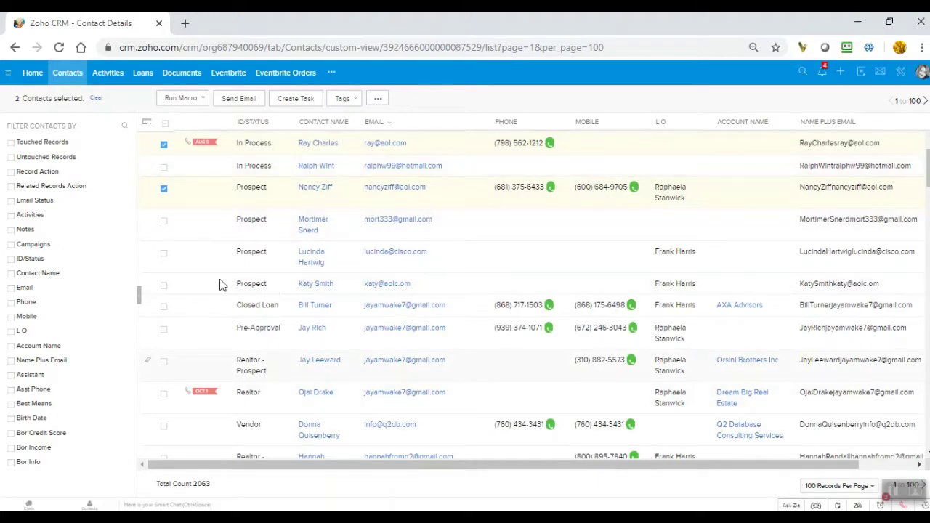
pyautogui.click(163, 252)
pyautogui.scroll(3, 918, 205)
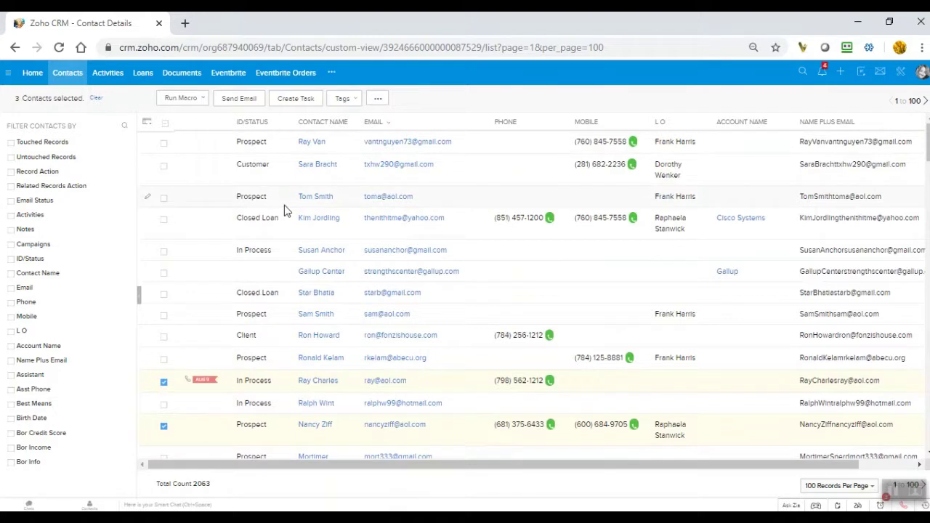
# Step: Start a mass email to the three contacts using the Application Appointment - What to bring template
pyautogui.click(237, 100)
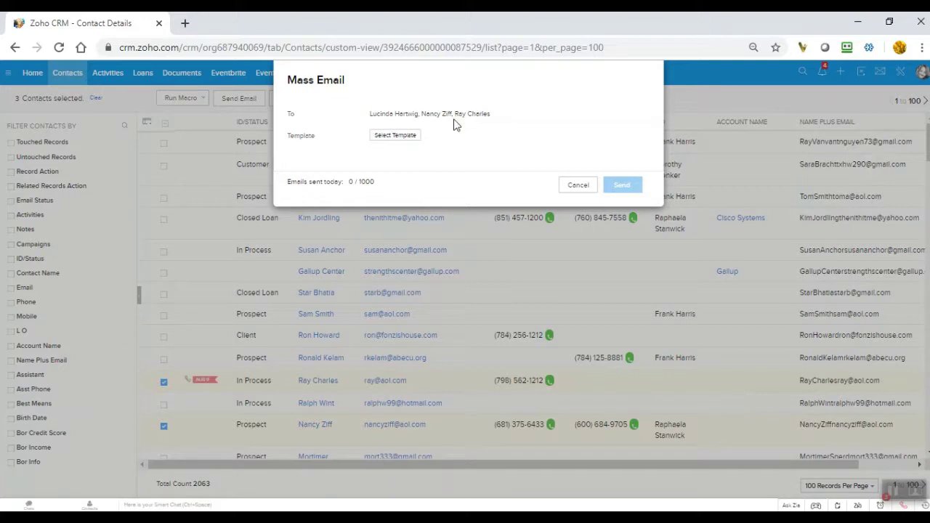
pyautogui.click(406, 141)
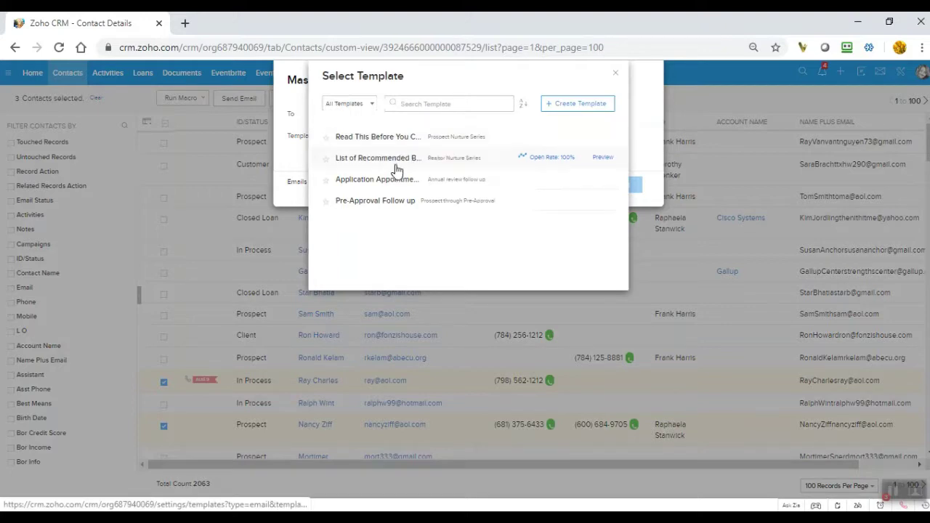
pyautogui.click(395, 182)
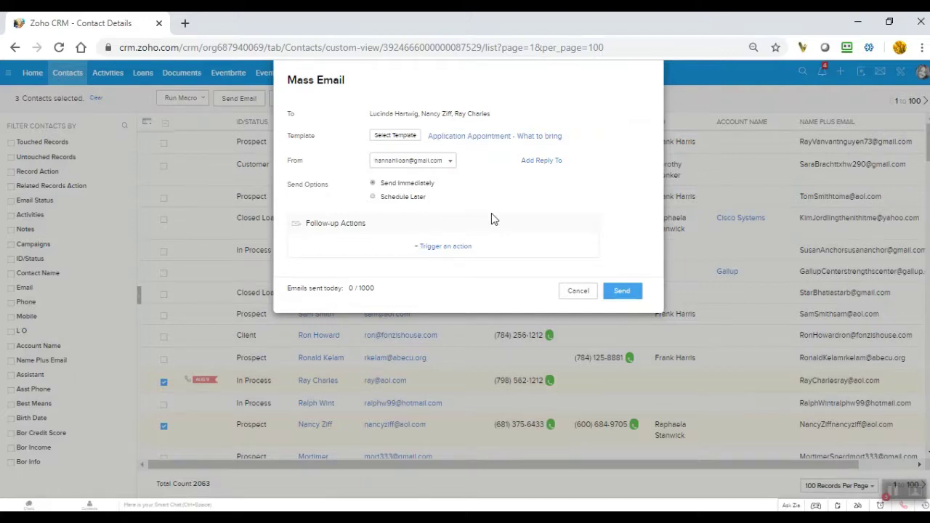
# Step: Keep the mass email sending immediately and add an 'Email is opened' follow-up trigger
pyautogui.click(373, 198)
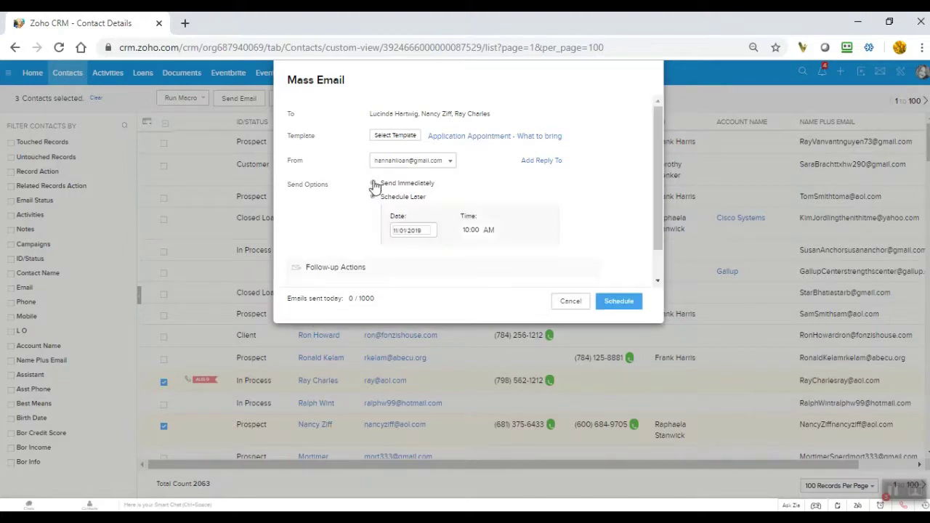
pyautogui.click(373, 184)
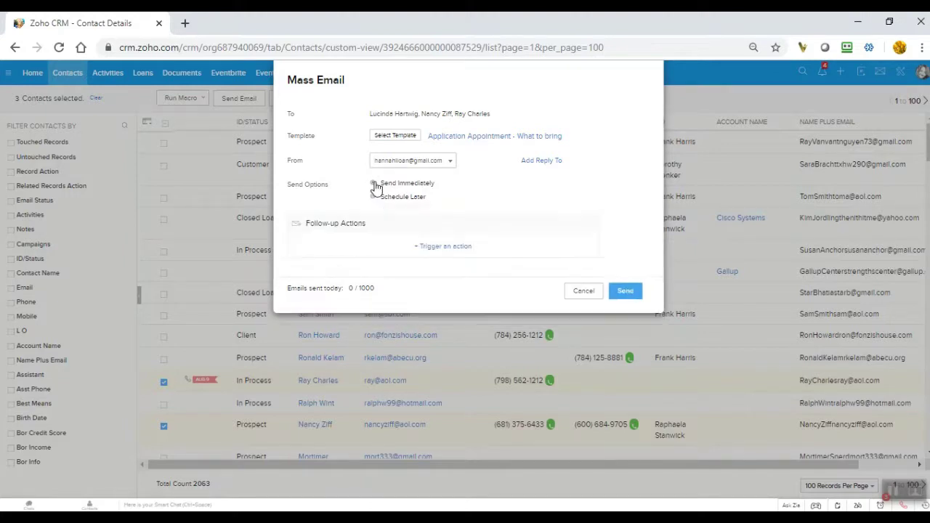
pyautogui.click(459, 248)
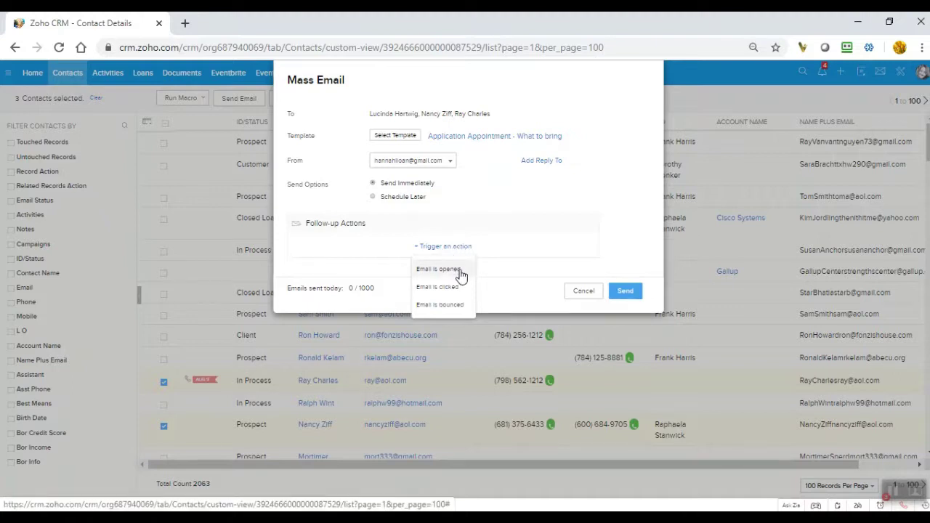
pyautogui.click(460, 270)
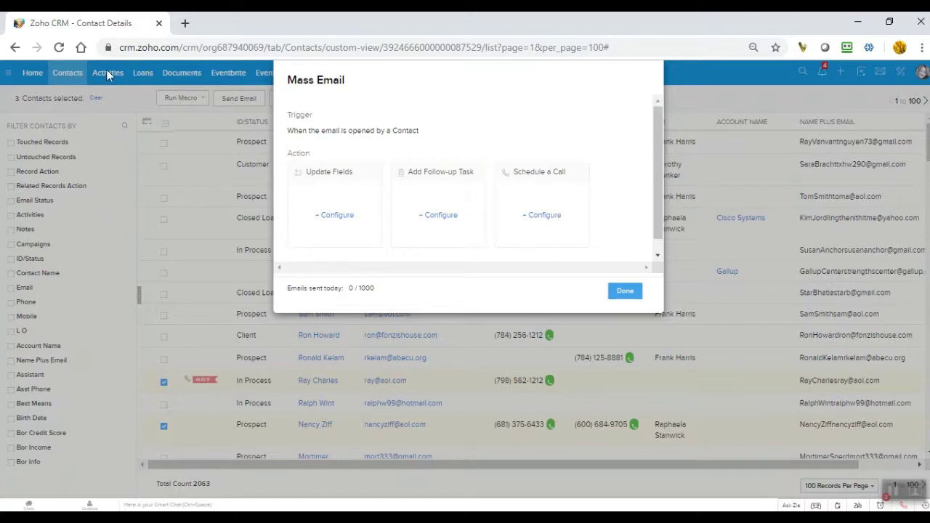
# Step: Schedule a 'Follow Up on email' call for the Record Owner, 5 minutes after opening
pyautogui.click(546, 215)
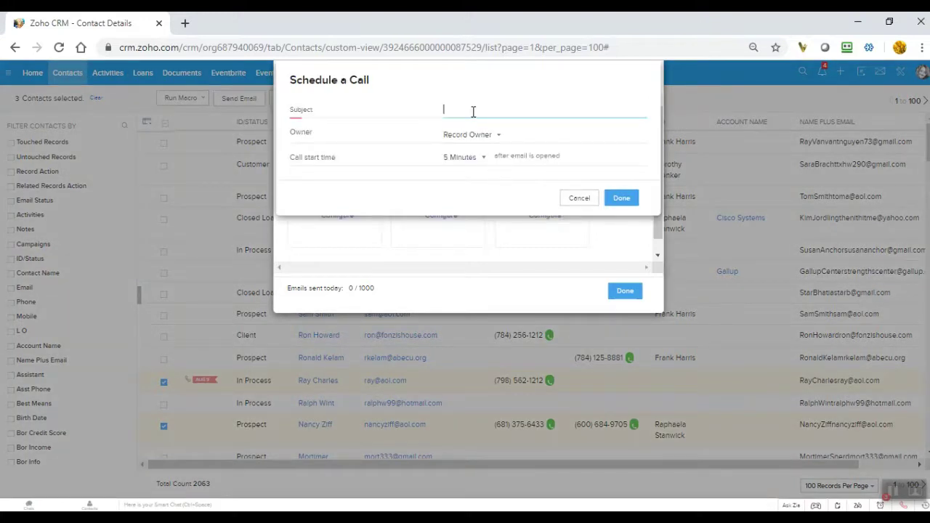
pyautogui.write('Fo')
pyautogui.write('llow Up phone')
pyautogui.write(' email')
pyautogui.write('il')
pyautogui.click(495, 140)
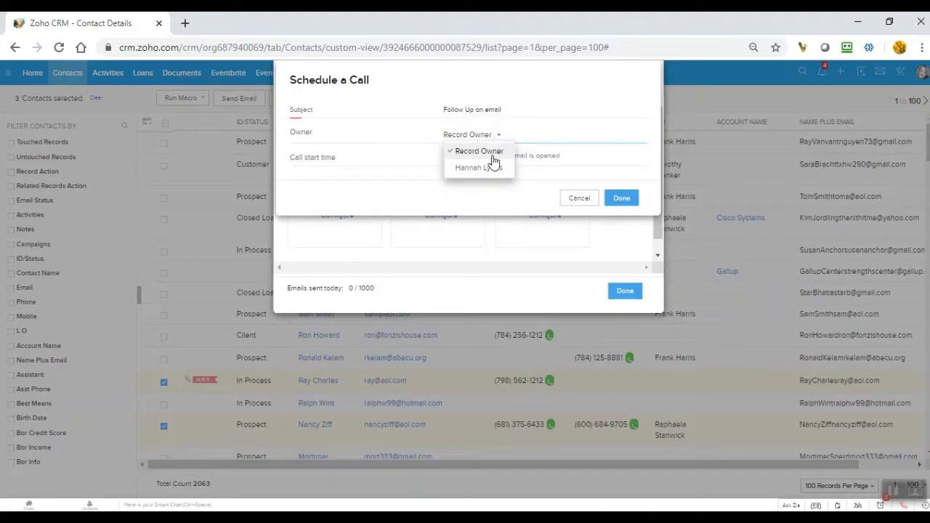
pyautogui.click(491, 202)
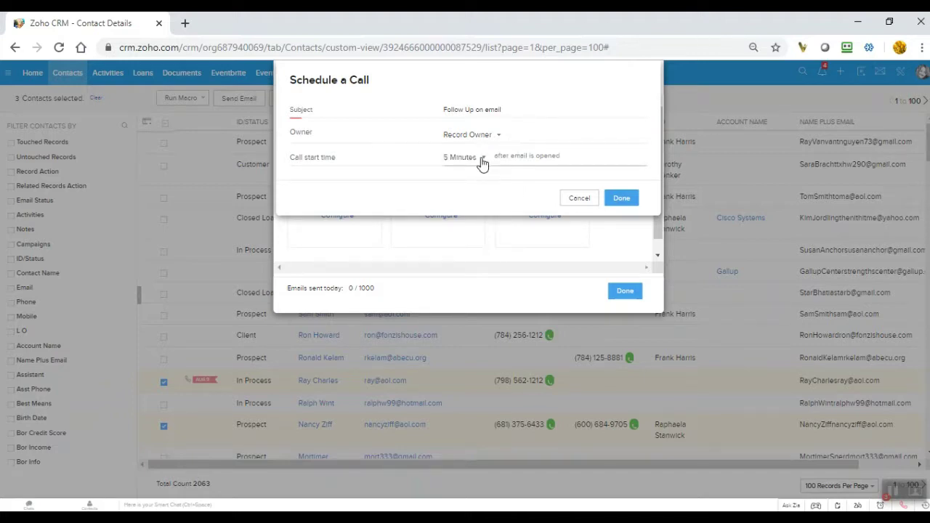
pyautogui.click(482, 158)
pyautogui.moveTo(506, 186)
pyautogui.mouseDown()
pyautogui.moveTo(509, 227)
pyautogui.moveTo(511, 189)
pyautogui.mouseUp()
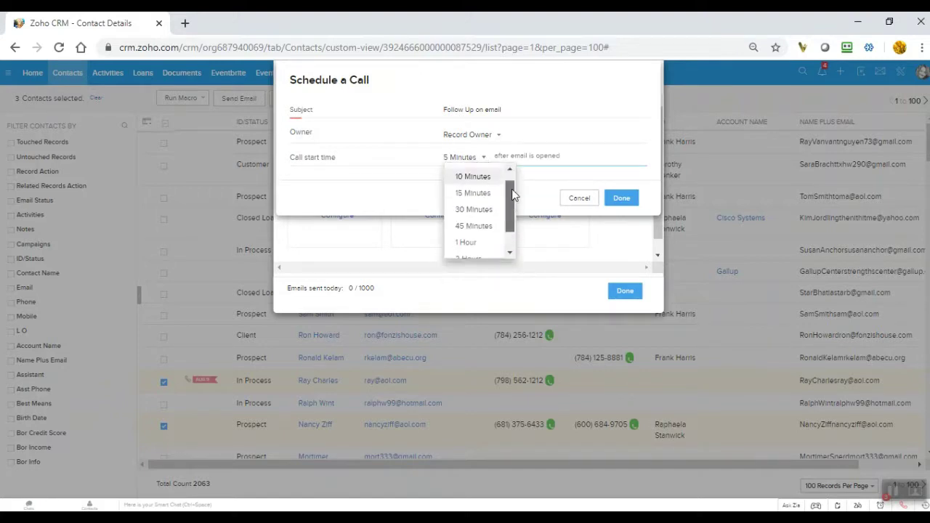
pyautogui.click(565, 137)
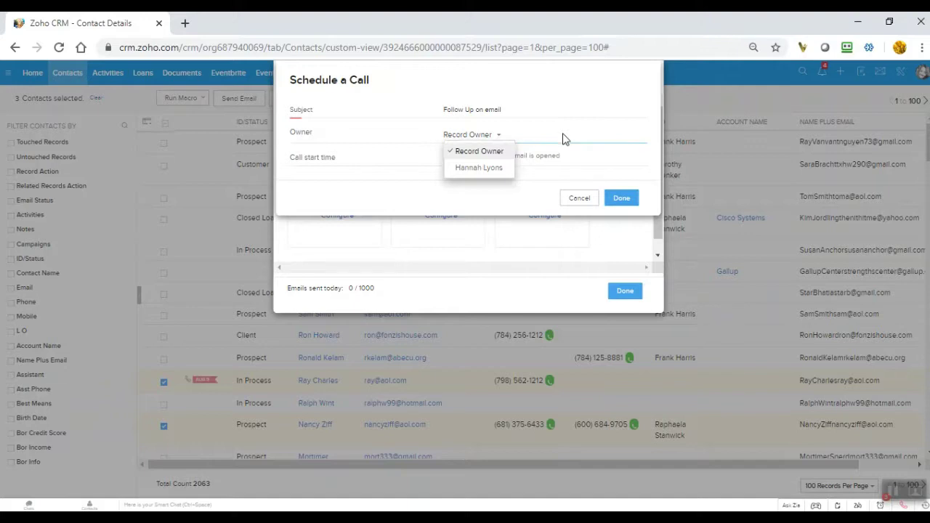
pyautogui.click(621, 201)
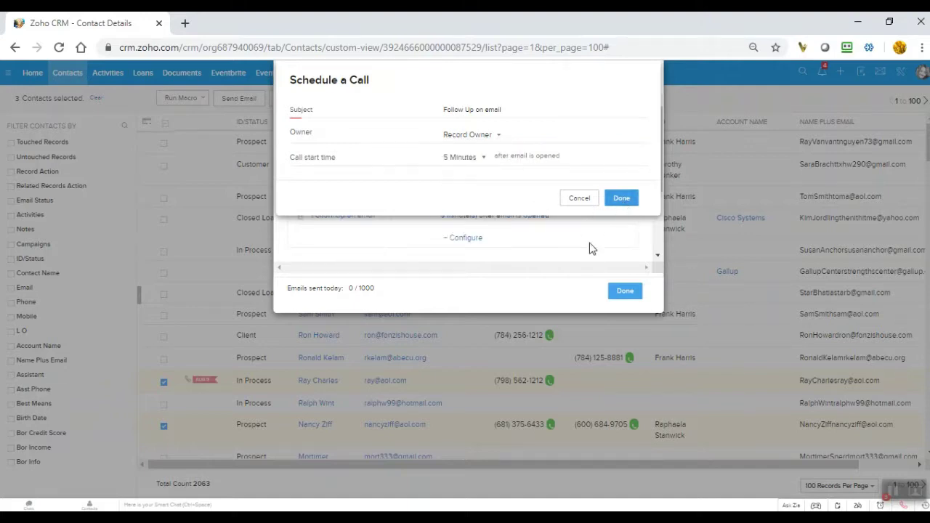
pyautogui.click(625, 291)
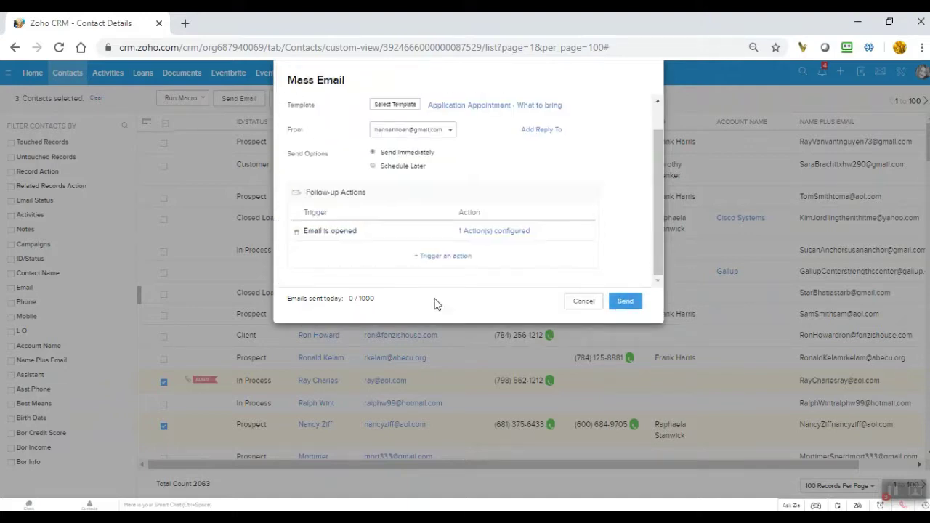
# Step: Send the mass email to the three contacts and dismiss the Sent Email Count confirmation
pyautogui.click(624, 302)
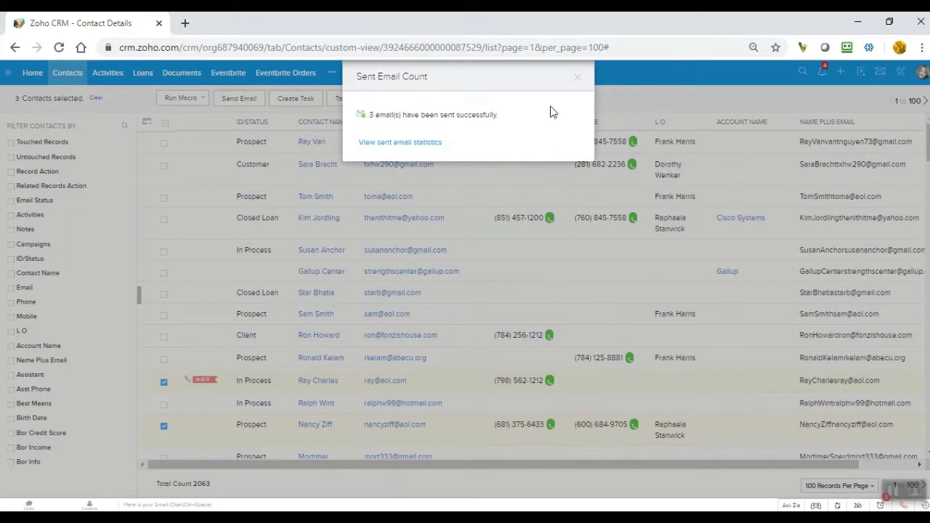
pyautogui.click(577, 80)
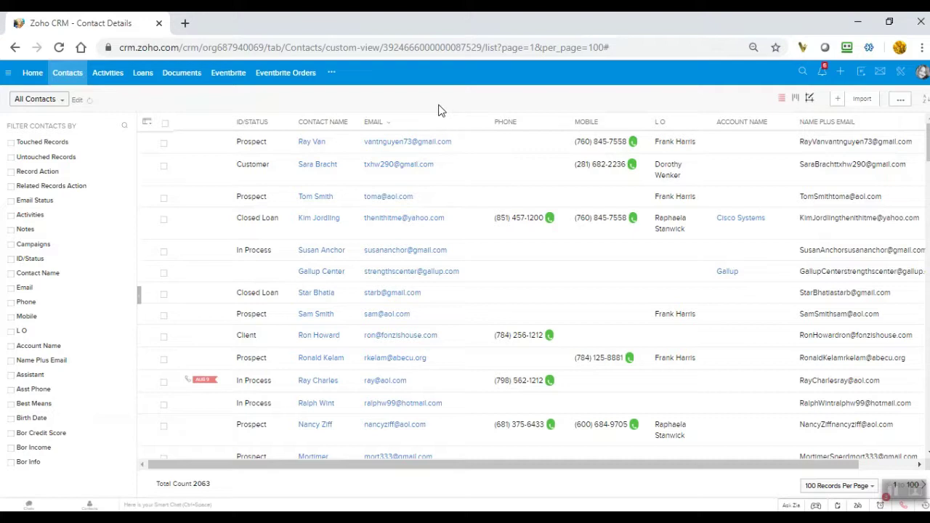
pyautogui.click(62, 102)
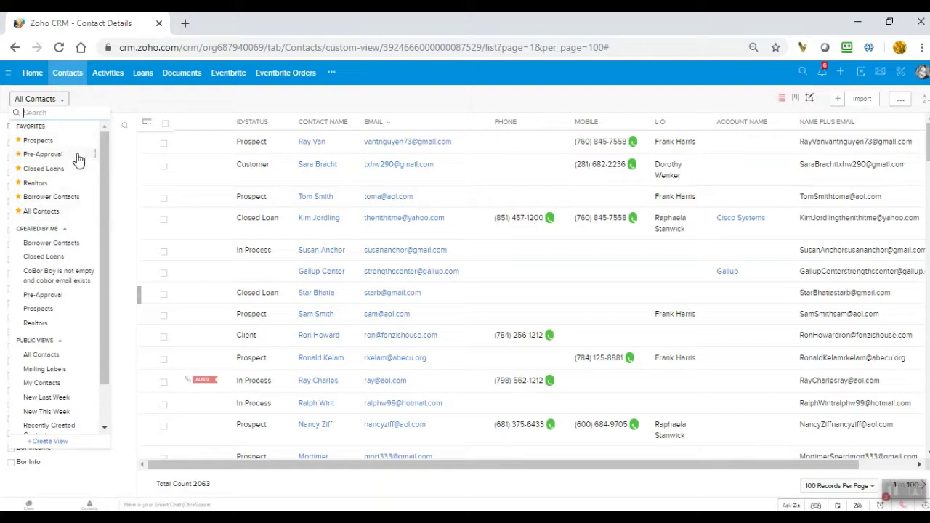
# Step: Scroll through the Favorites, Created By Me and Public Views lists in the view dropdown
pyautogui.moveTo(100, 166); pyautogui.dragTo(122, 150)
pyautogui.moveTo(98, 152)
pyautogui.mouseDown()
pyautogui.moveTo(98, 210)
pyautogui.moveTo(112, 181)
pyautogui.moveTo(112, 139)
pyautogui.mouseUp()
# Step: Close the contact views list and open Mass Email from the list's '...' actions menu
pyautogui.click(149, 107)
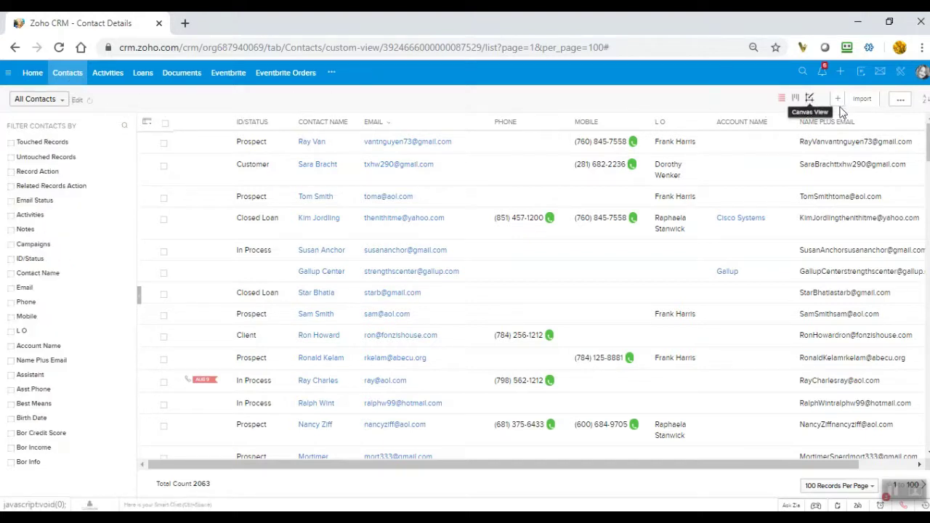
pyautogui.click(901, 100)
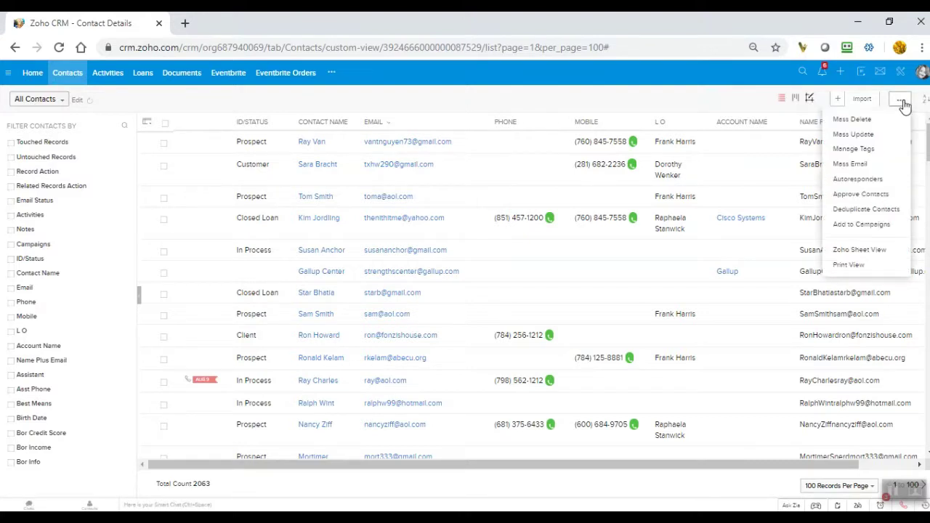
pyautogui.click(886, 167)
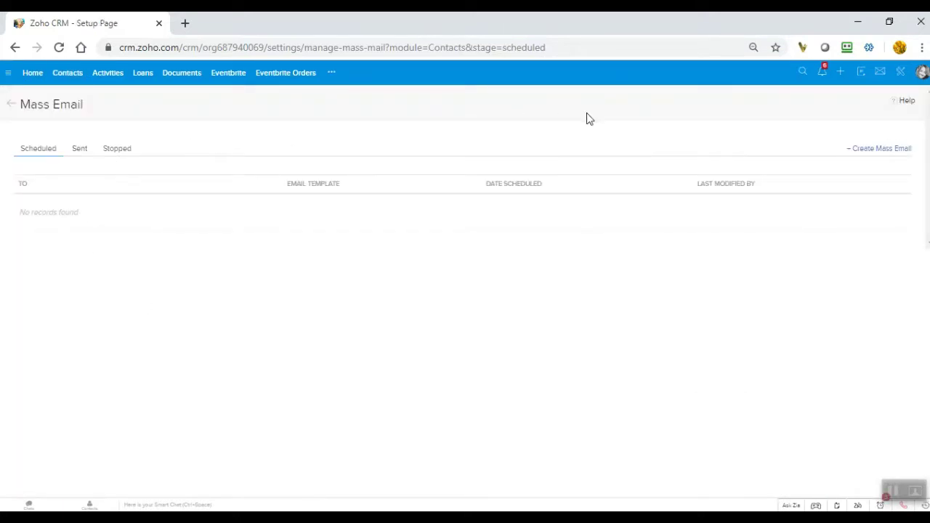
# Step: Create a new mass email and address it to the Prospects contact view
pyautogui.click(888, 156)
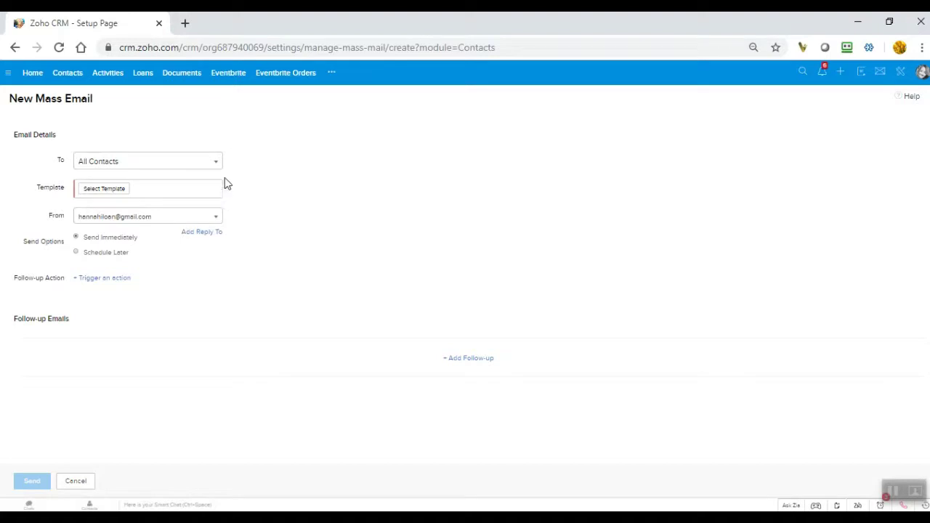
pyautogui.click(217, 165)
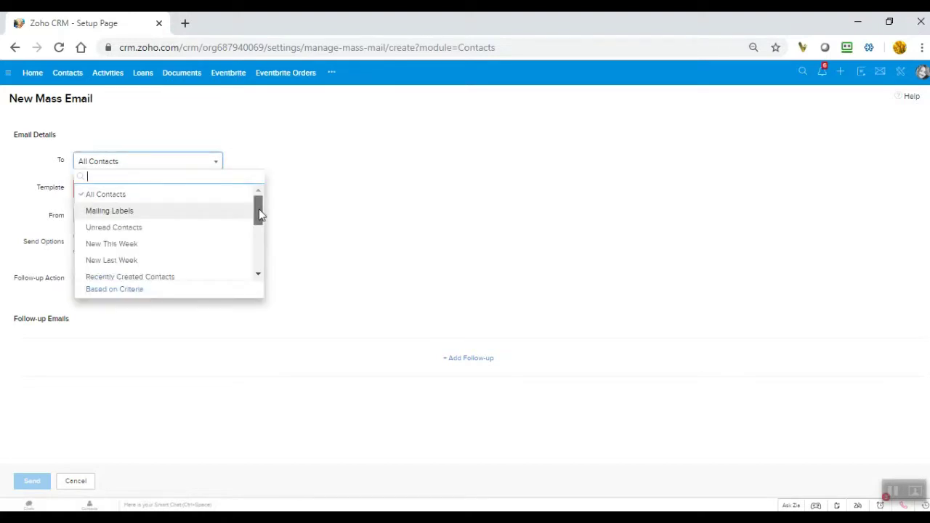
pyautogui.moveTo(260, 214); pyautogui.dragTo(260, 255)
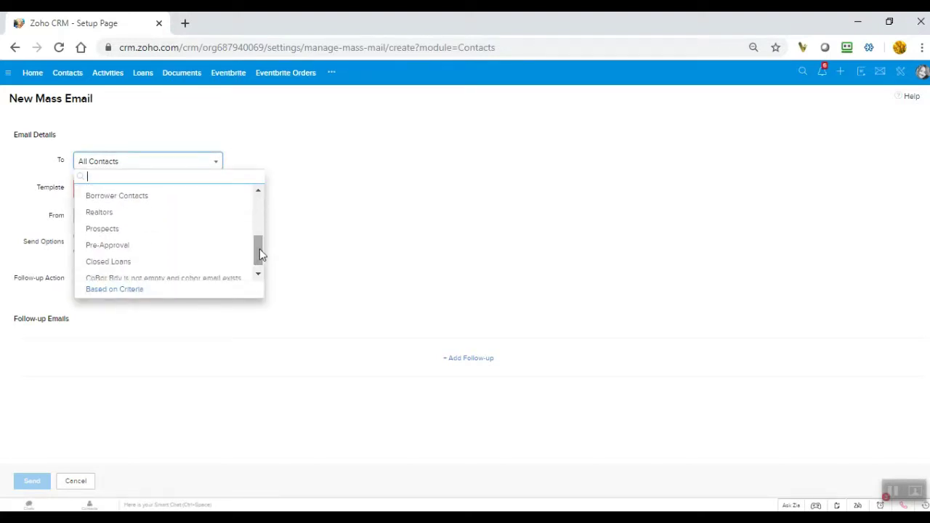
pyautogui.click(129, 231)
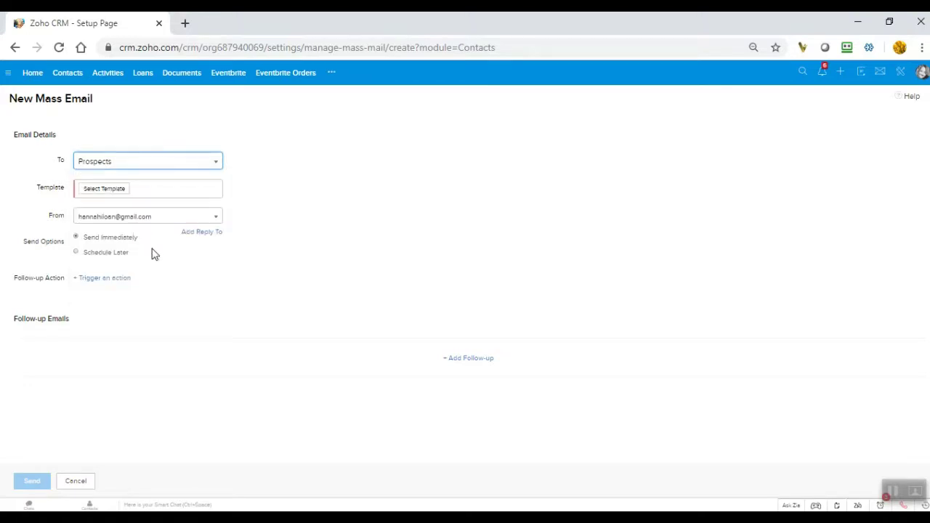
pyautogui.click(216, 166)
pyautogui.scroll(2, 258, 231)
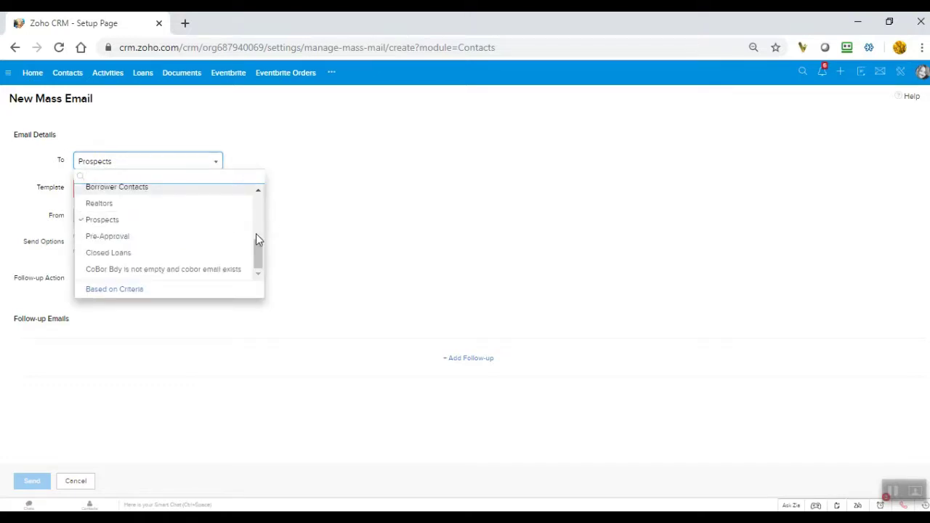
pyautogui.scroll(-2, 260, 239)
pyautogui.scroll(3, 258, 251)
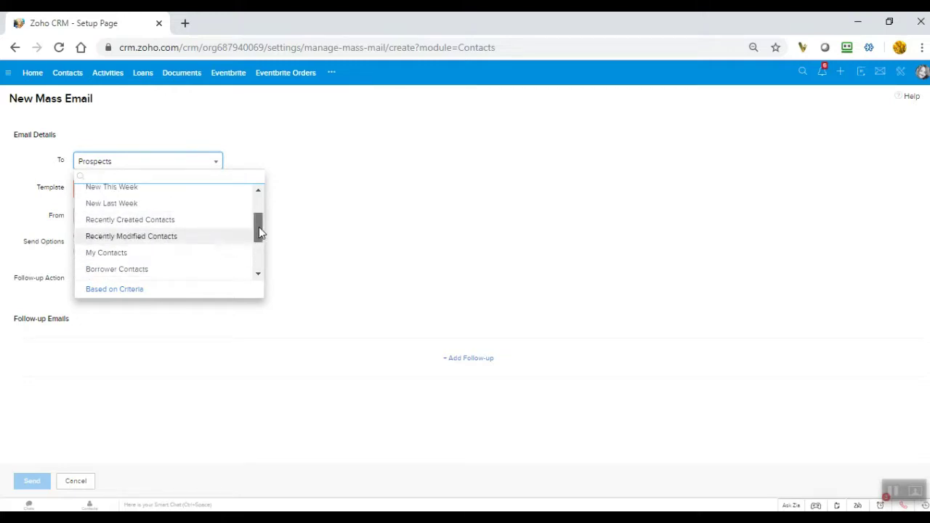
pyautogui.scroll(1, 258, 218)
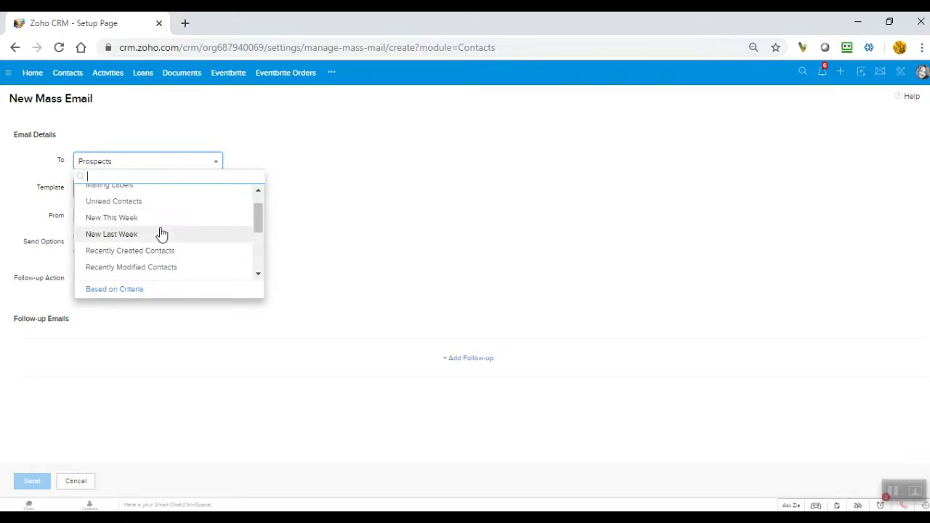
pyautogui.moveTo(255, 224); pyautogui.dragTo(257, 201)
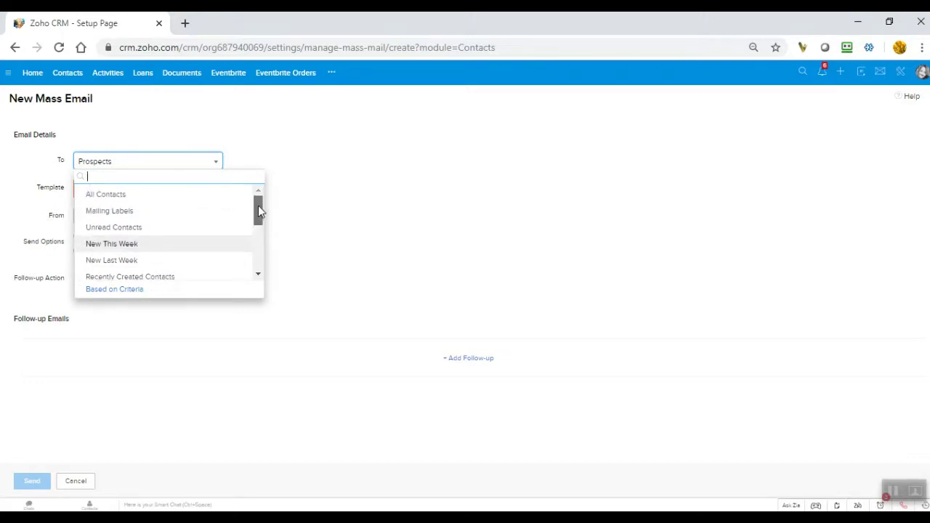
pyautogui.click(440, 257)
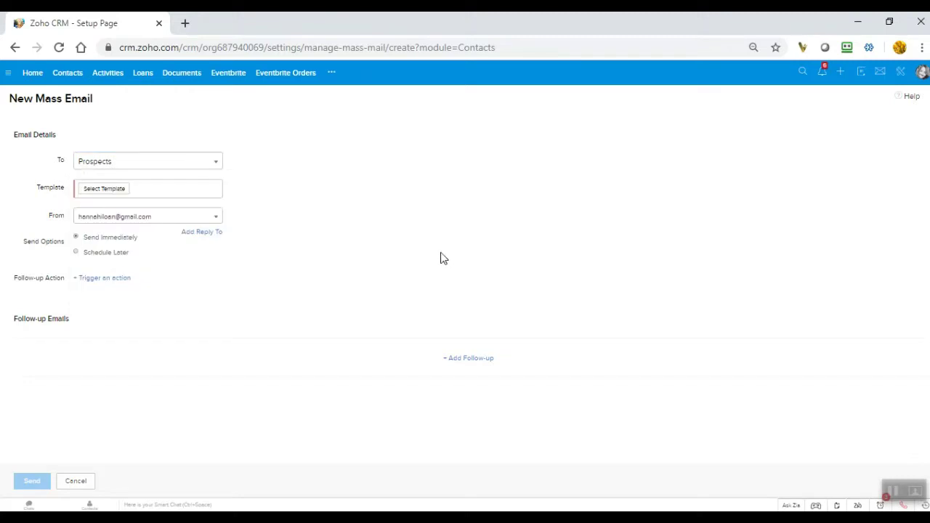
# Step: Select the Pre-Approval Follow up template and preview it
pyautogui.click(116, 190)
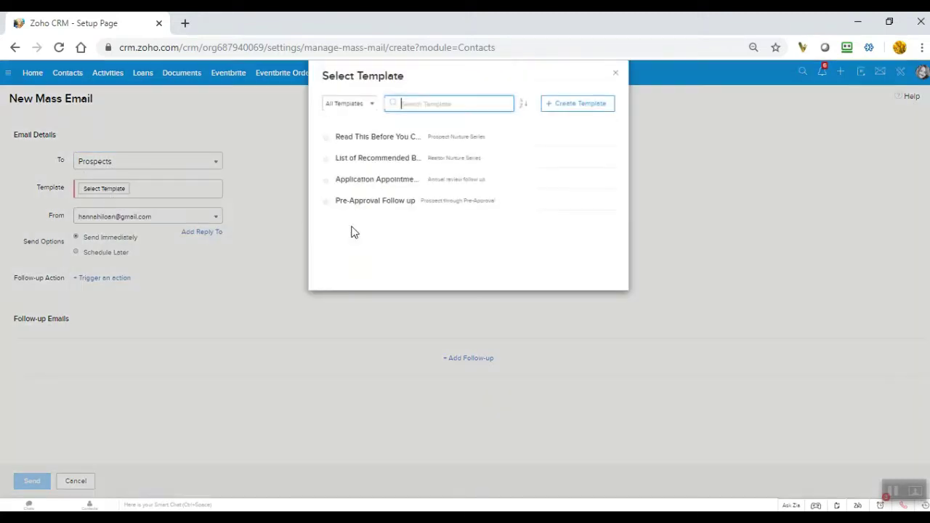
pyautogui.click(412, 202)
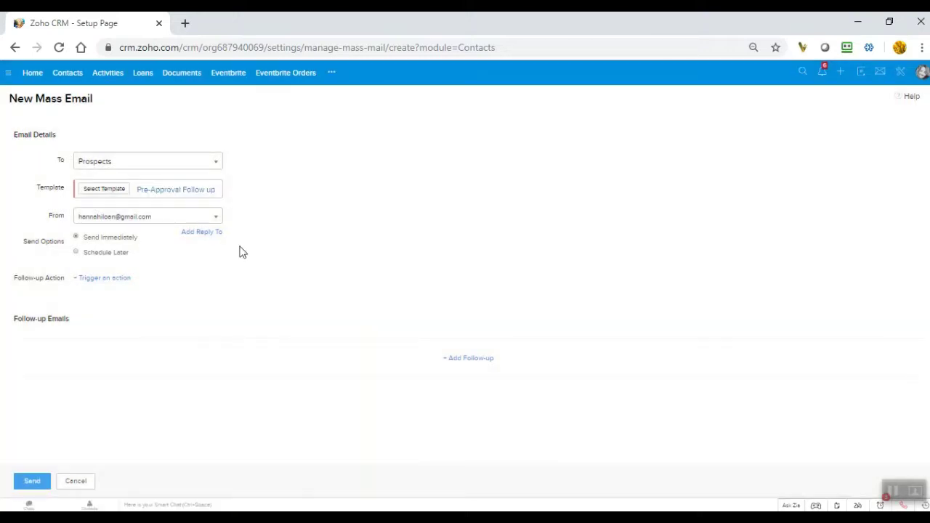
pyautogui.click(197, 192)
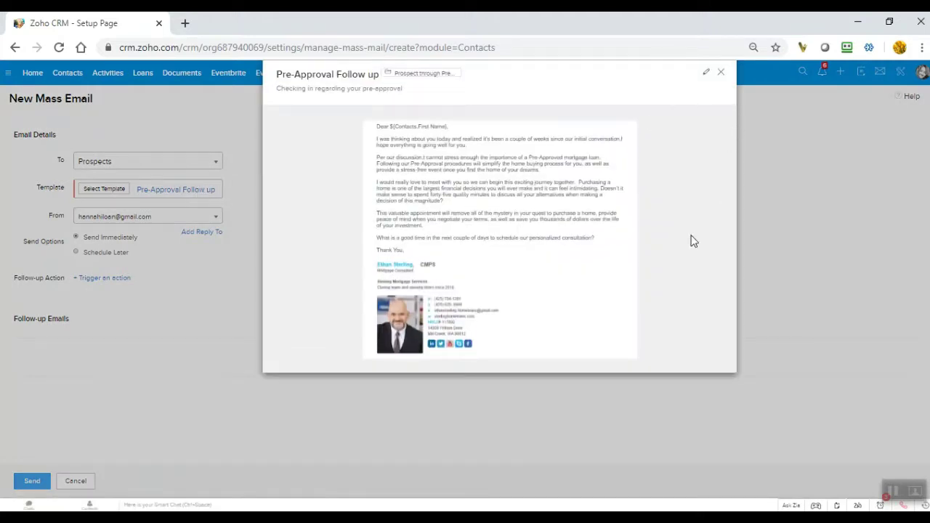
pyautogui.click(721, 74)
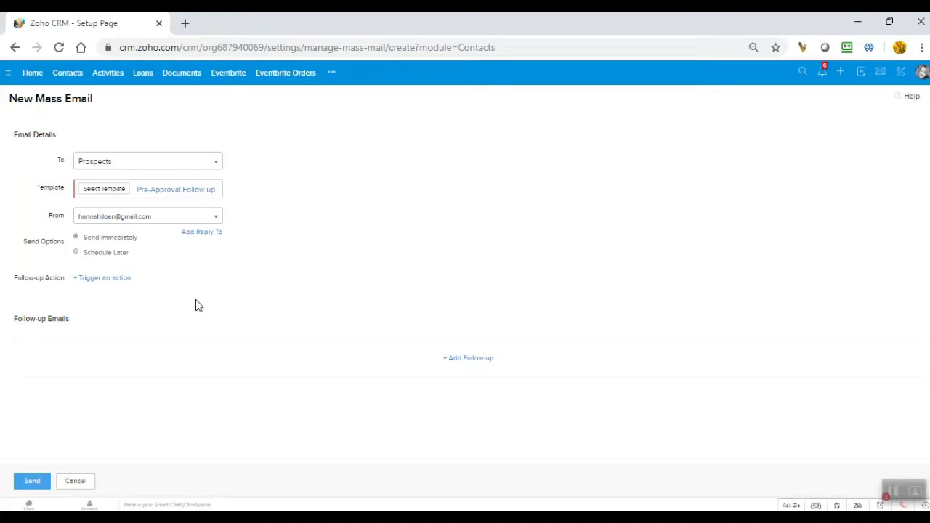
# Step: Set the email to Send Immediately, leaving Trigger an action unset
pyautogui.click(77, 254)
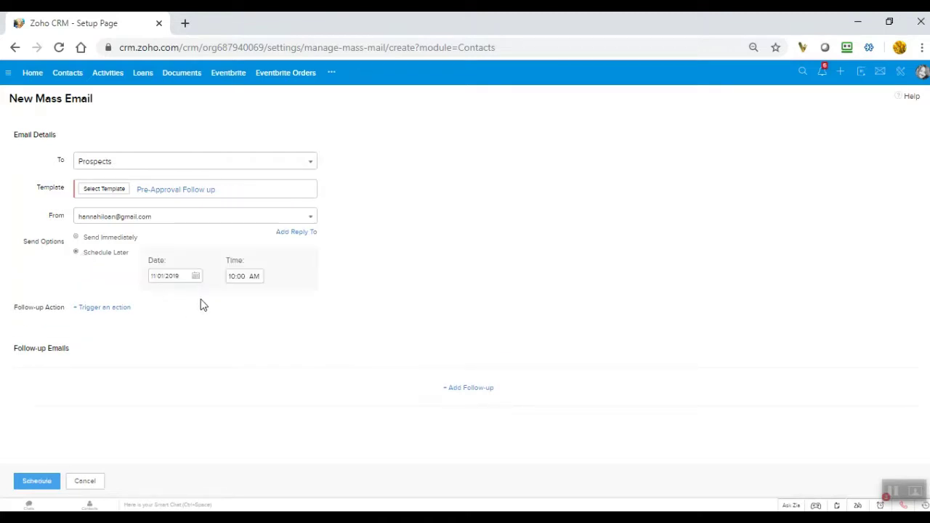
pyautogui.click(76, 237)
pyautogui.click(90, 282)
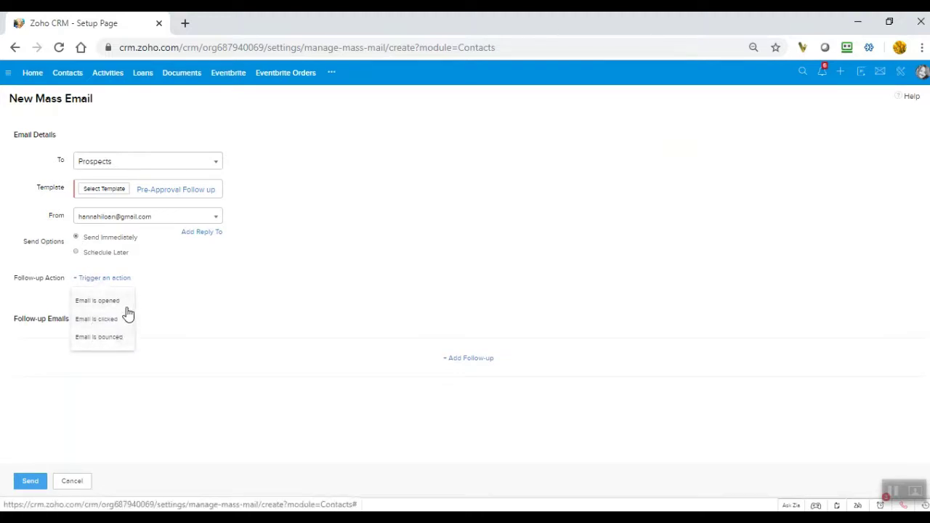
pyautogui.click(207, 305)
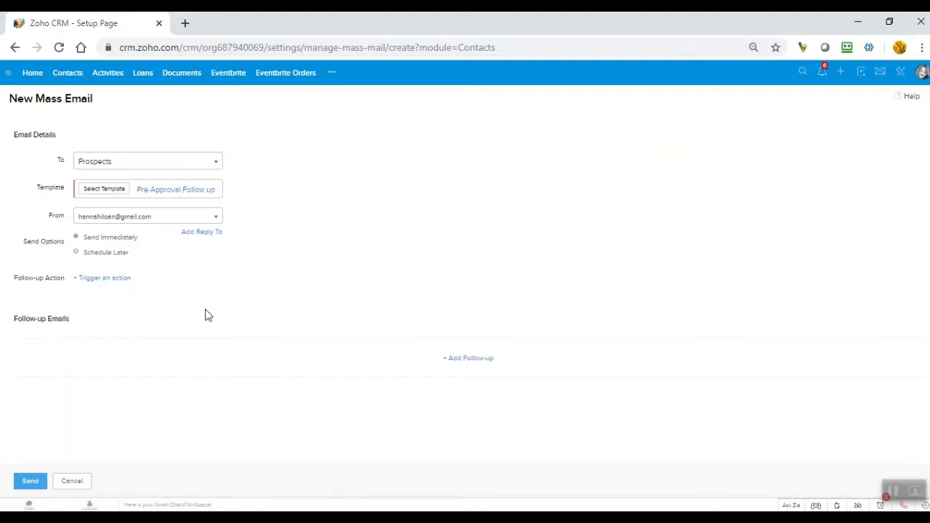
# Step: Add a follow-up targeting only contacts who opened the email, with no exclusion criteria
pyautogui.click(462, 366)
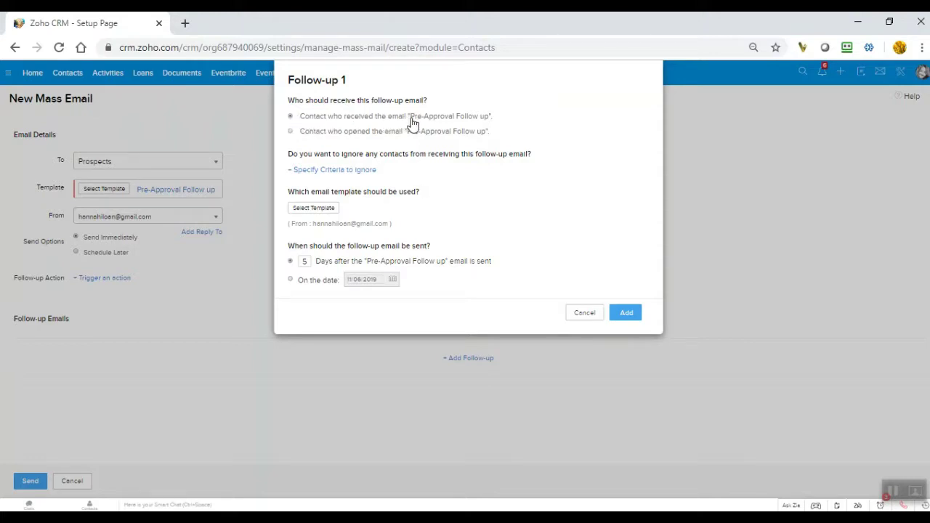
pyautogui.click(290, 131)
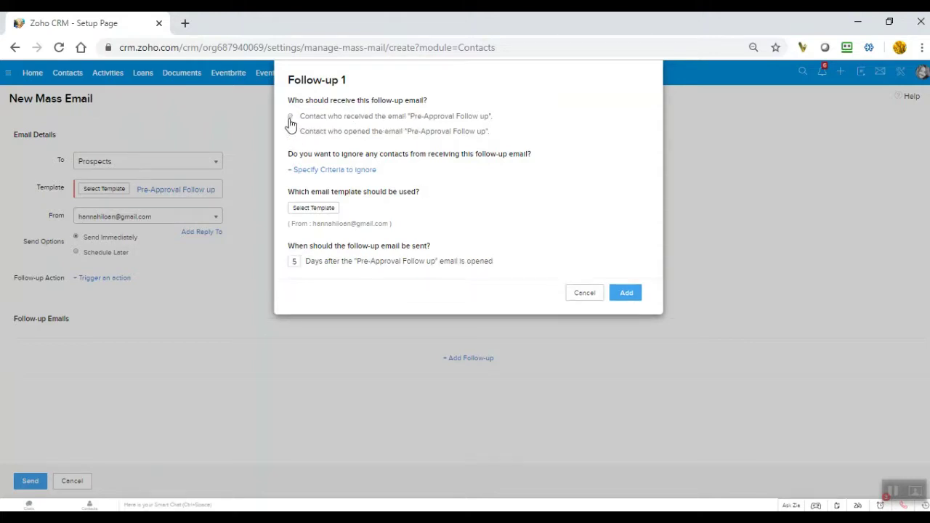
pyautogui.click(291, 118)
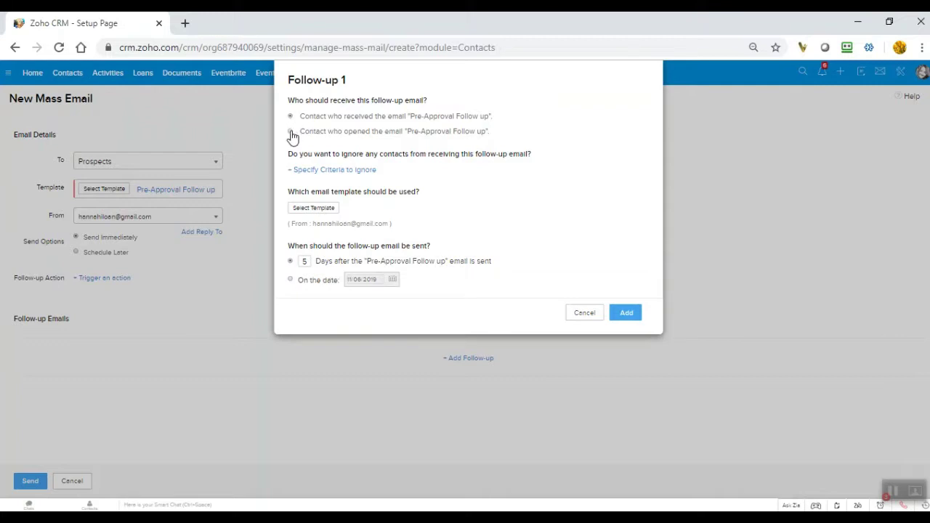
pyautogui.click(291, 133)
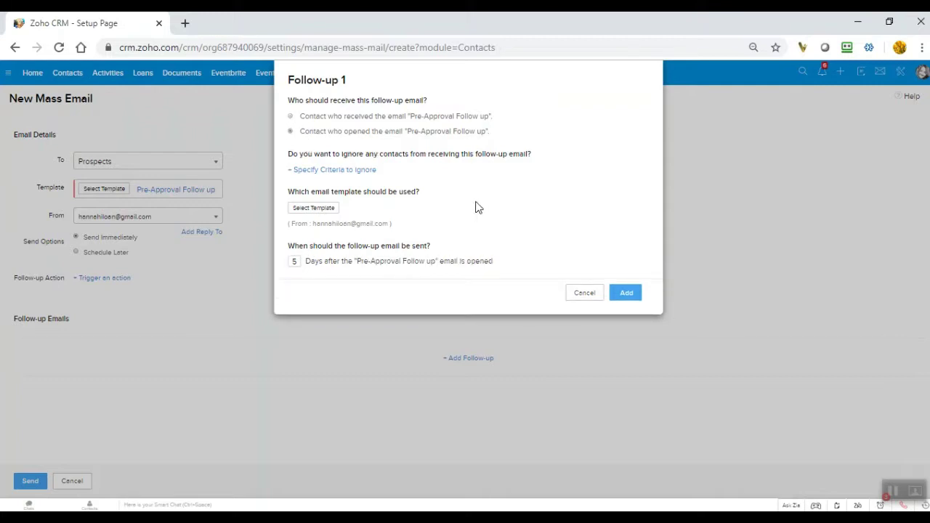
pyautogui.click(342, 171)
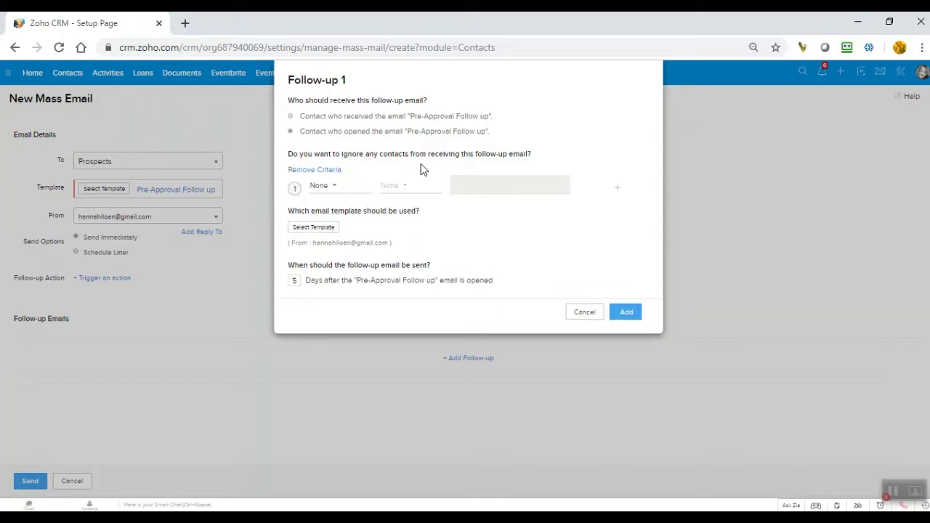
pyautogui.click(299, 170)
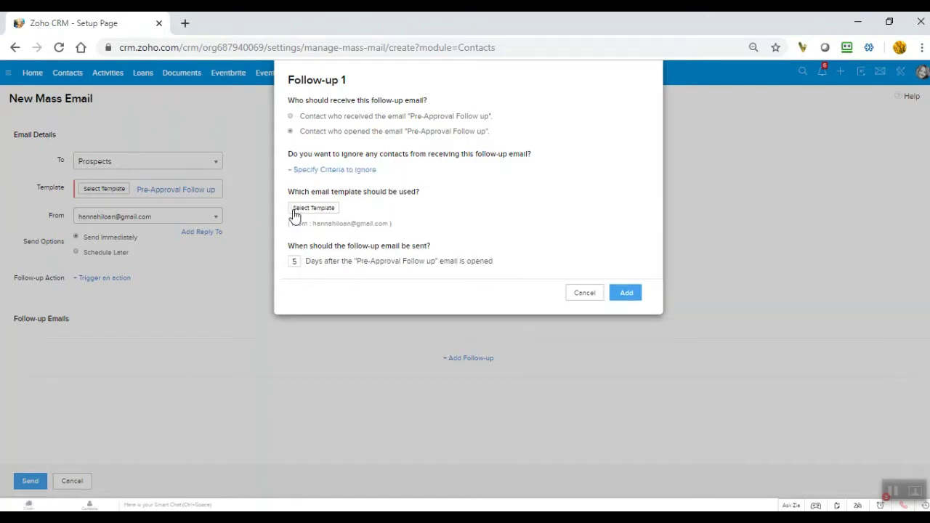
# Step: Use the List of Recommended Business Books for Real Estate Agents template, sent after 10 days
pyautogui.click(318, 209)
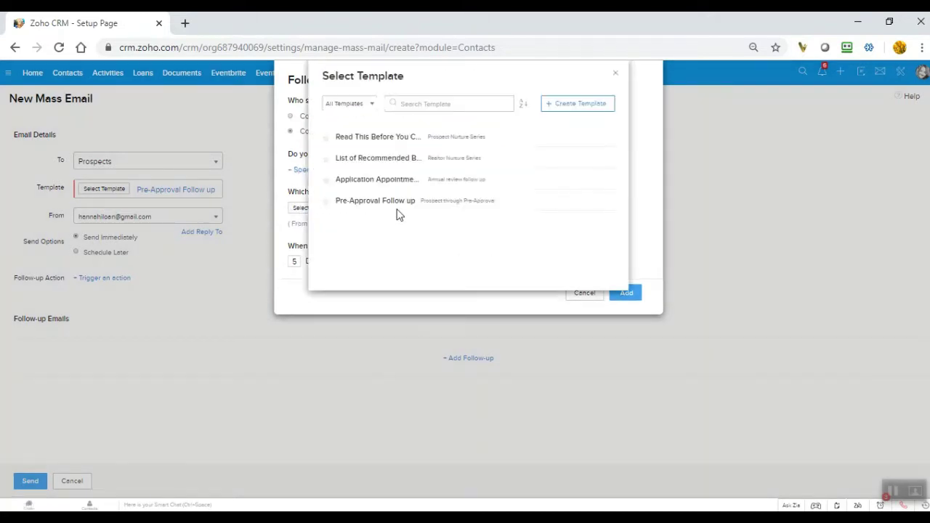
pyautogui.click(413, 160)
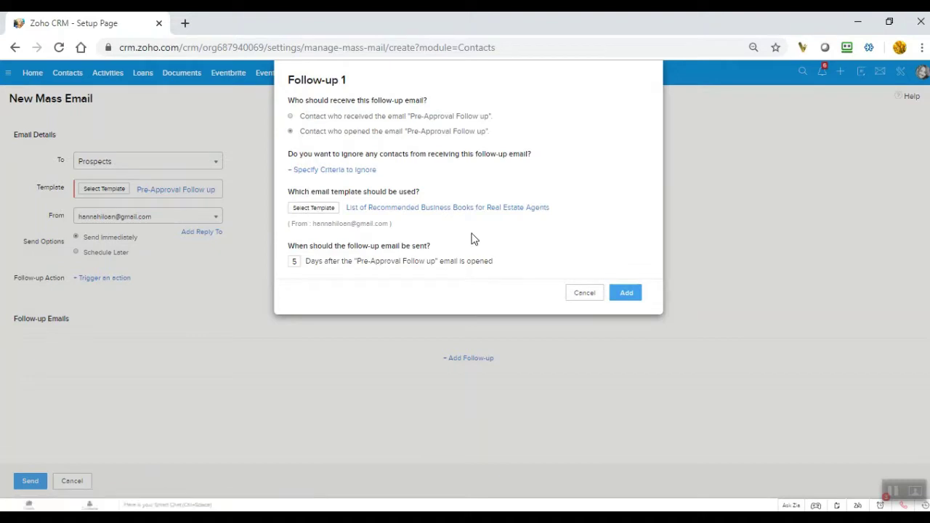
pyautogui.click(297, 262)
pyautogui.write('10')
# Step: Save Follow-up 1 to the Prospects mass email and return to the All Contacts list
pyautogui.click(625, 292)
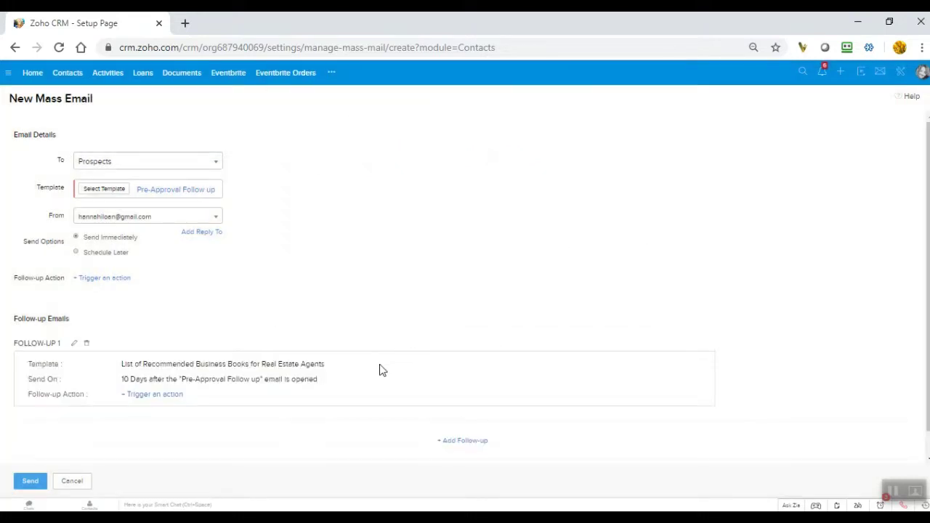
pyautogui.scroll(-2, 928, 290)
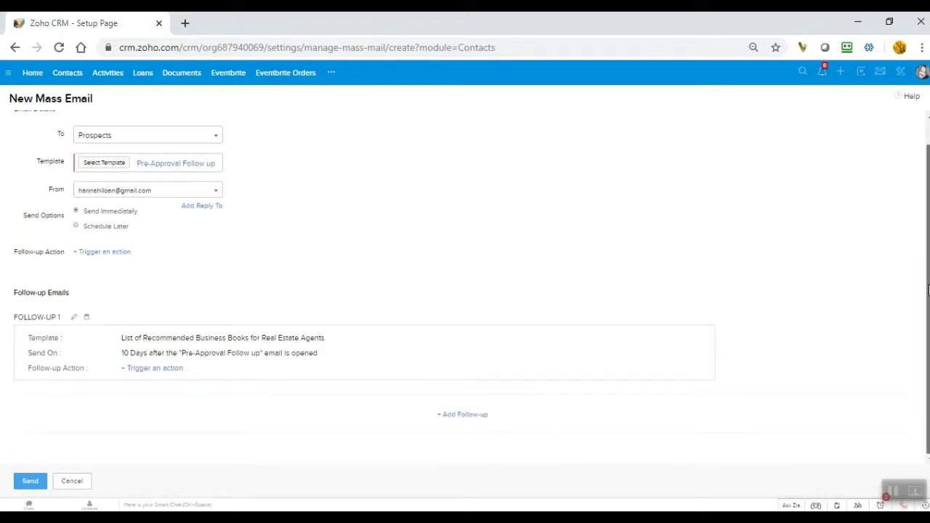
pyautogui.scroll(1, 928, 290)
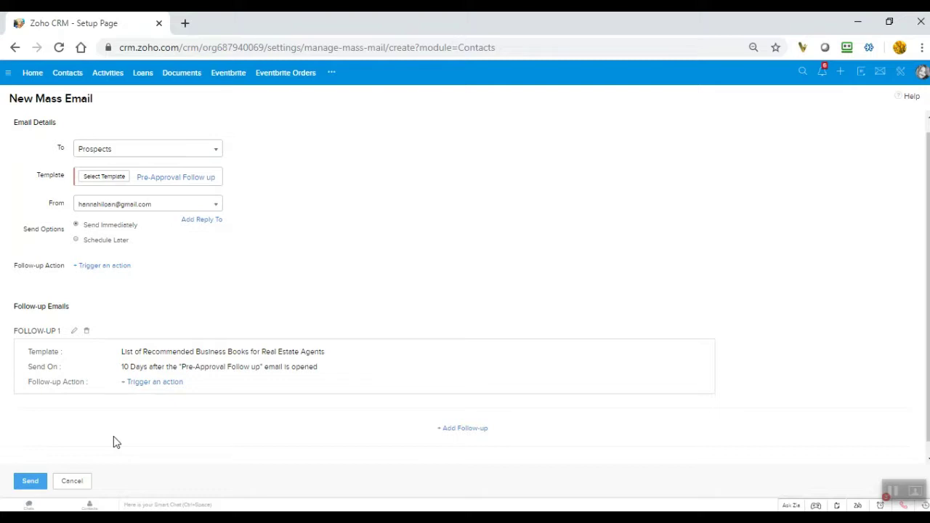
pyautogui.click(31, 481)
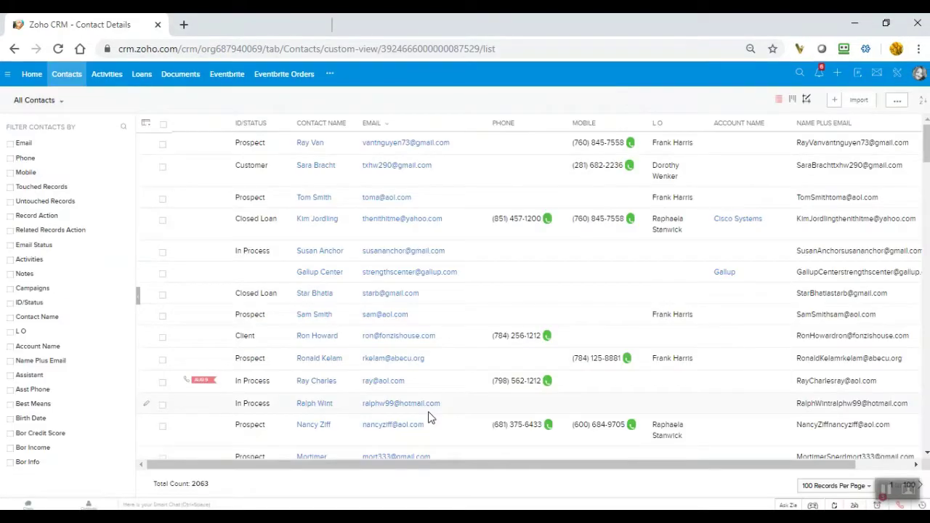
# Step: Open the SalesSignals feed and view the contact who opened 'Checking in regarding your pre-approval'
pyautogui.click(820, 74)
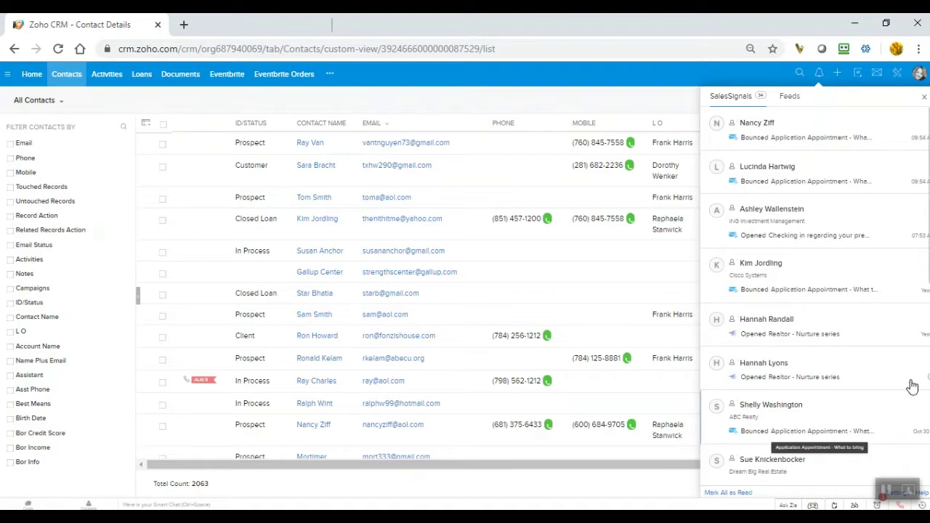
pyautogui.click(926, 221)
# Step: Scroll through the SalesSignals feed to review the opened, bounced and call signals
pyautogui.scroll(-2, 927, 221)
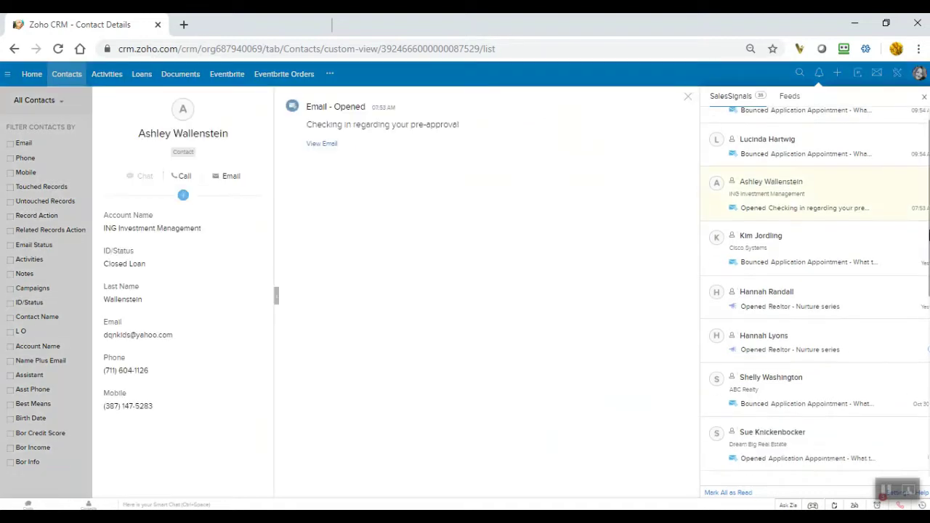
pyautogui.scroll(-3, 814, 295)
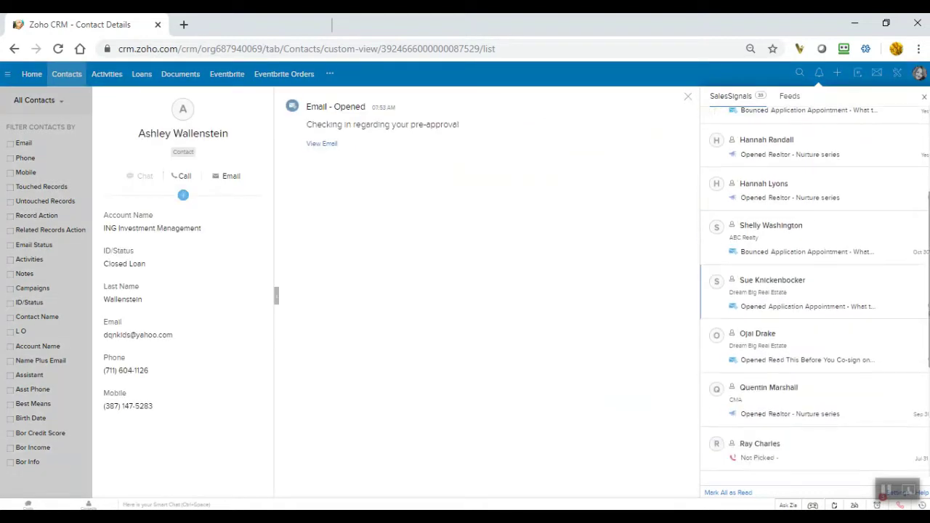
pyautogui.scroll(-2, 813, 291)
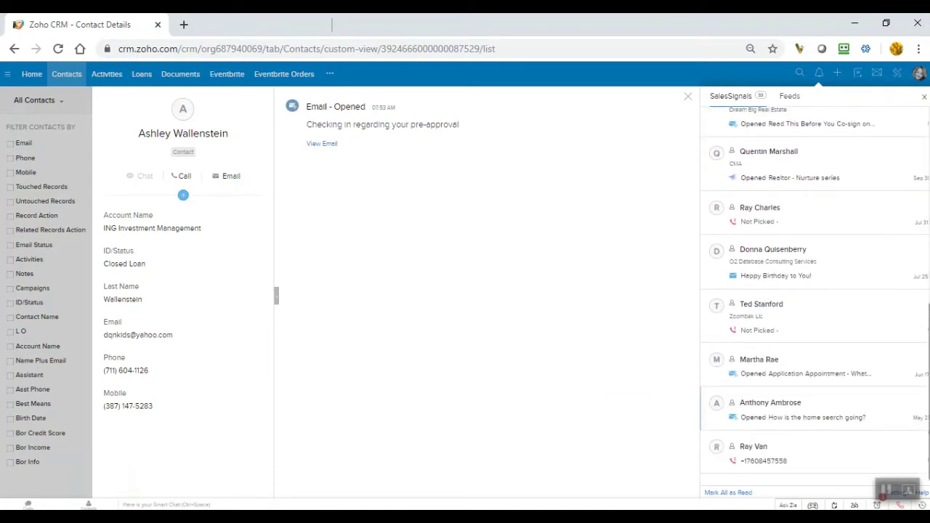
pyautogui.scroll(1, 813, 291)
pyautogui.scroll(1, 813, 294)
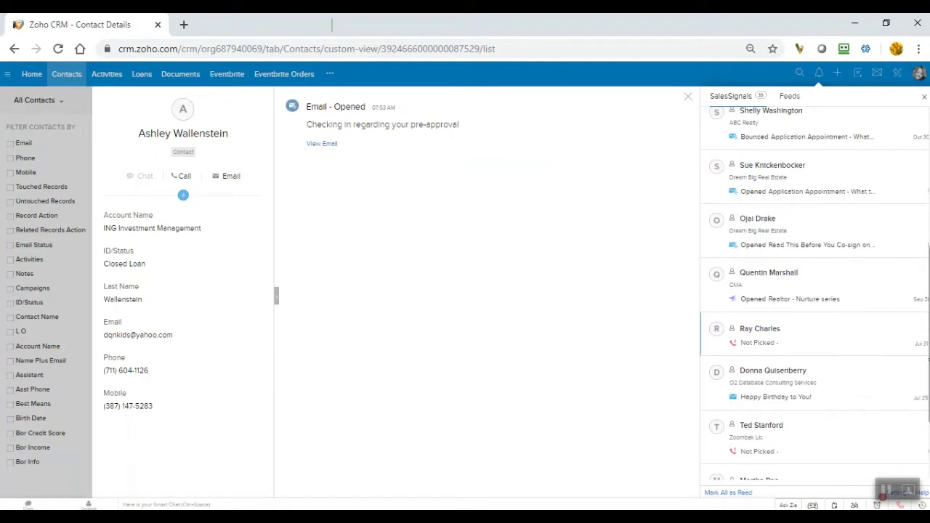
pyautogui.scroll(4, 813, 291)
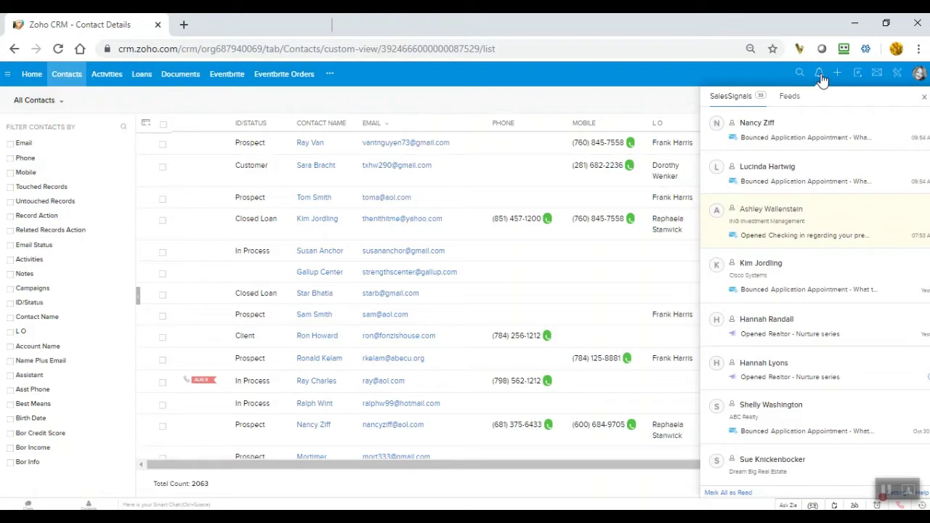
# Step: Close the SalesSignals feed to show the All Contacts list of 2063 records alone
pyautogui.click(568, 105)
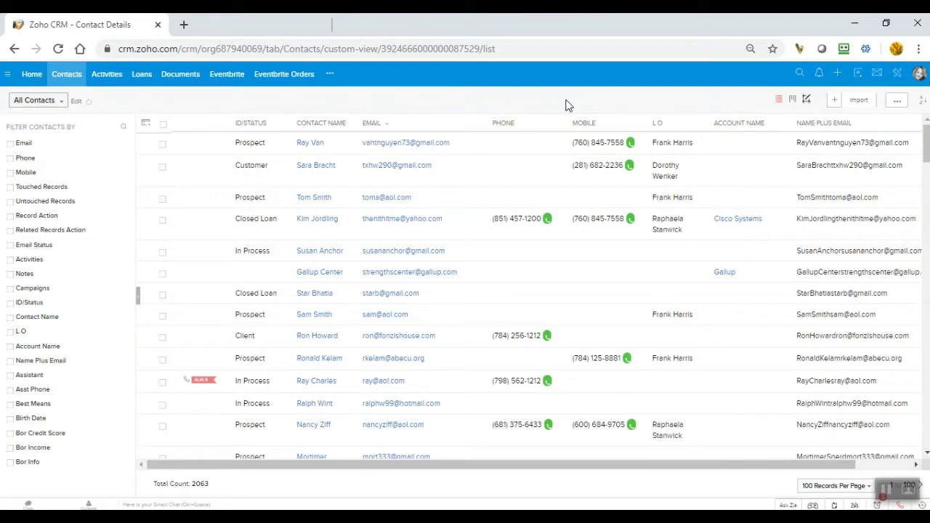